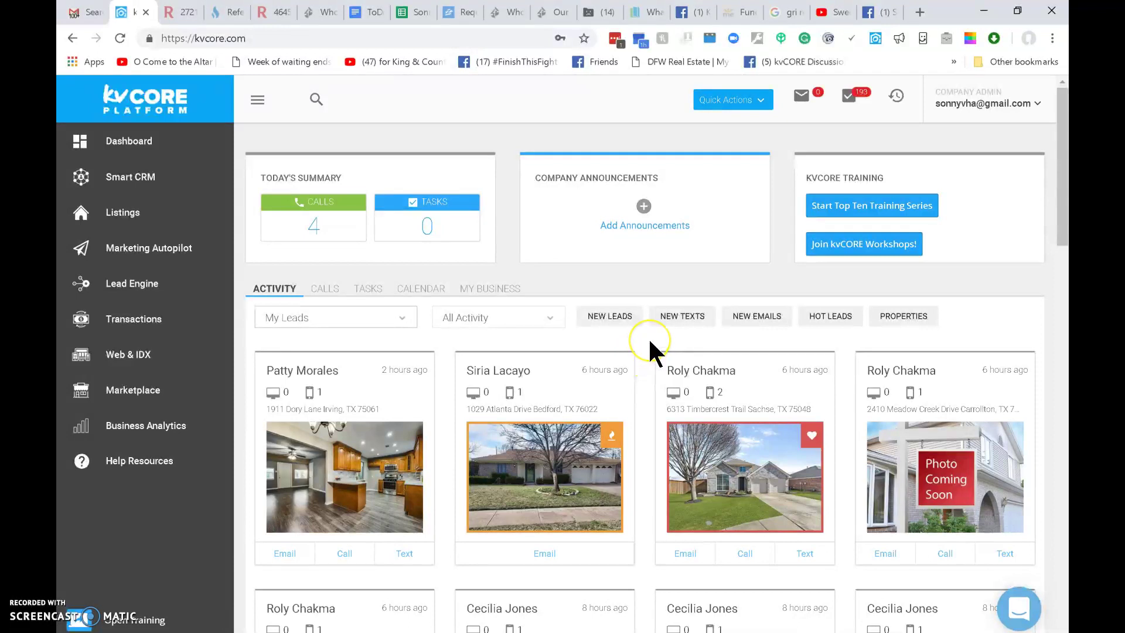
Open the kvCORE dashboard and bring up the recent lead activity cards.
left_click(315, 39)
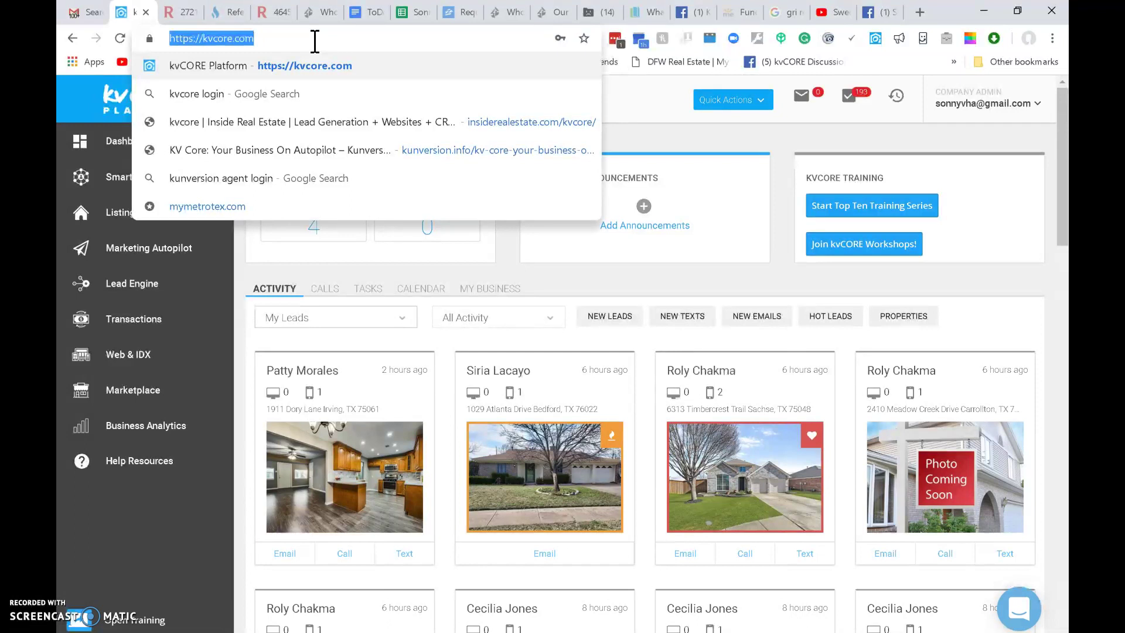
left_click(116, 146)
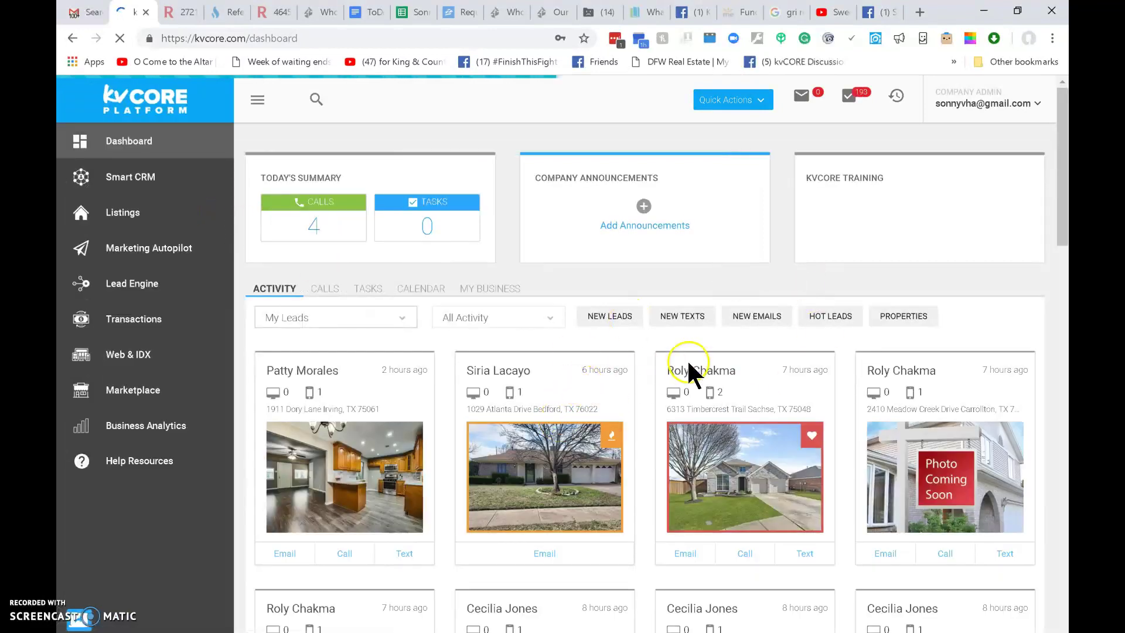
scroll(448, 259, "down", 3)
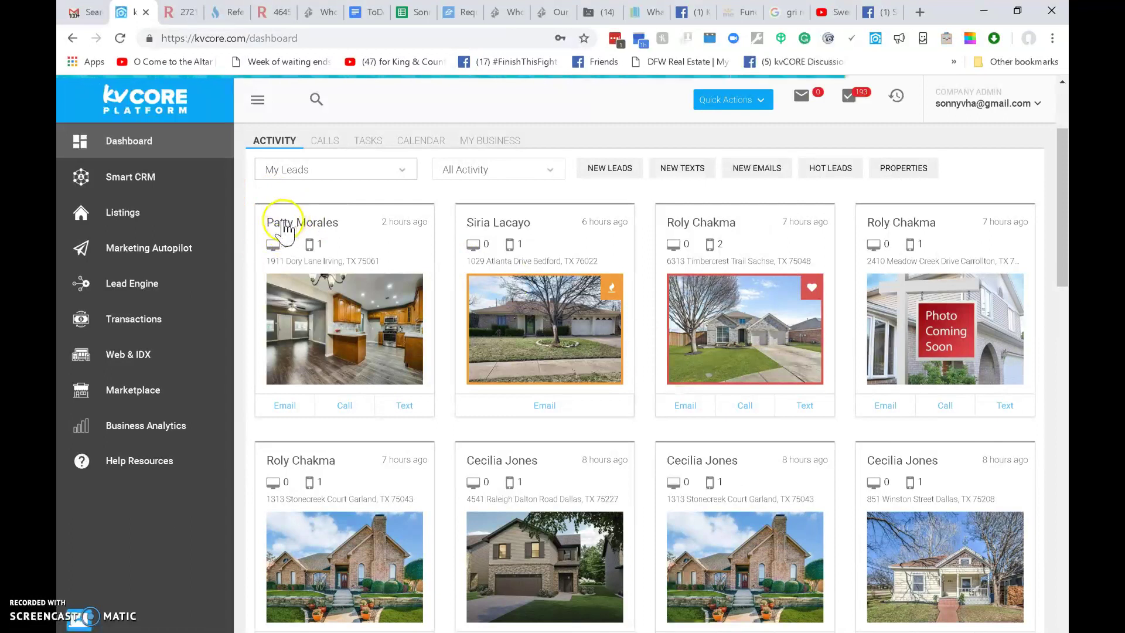
Open a new email to the first lead in the activity feed about the listing they viewed.
left_click(381, 321)
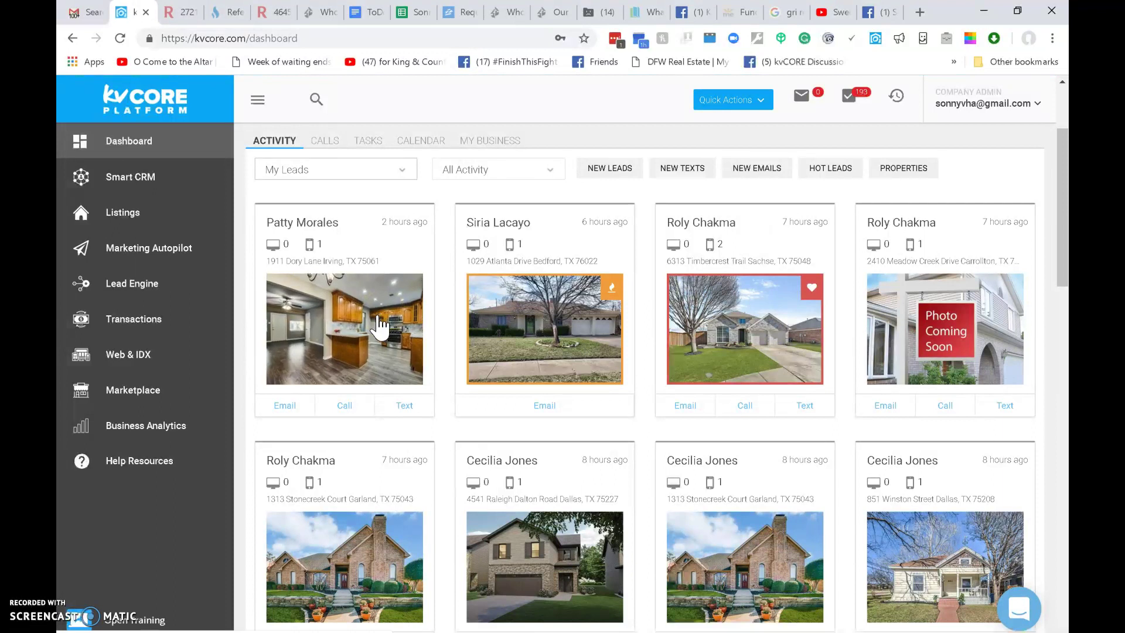
left_click(298, 408)
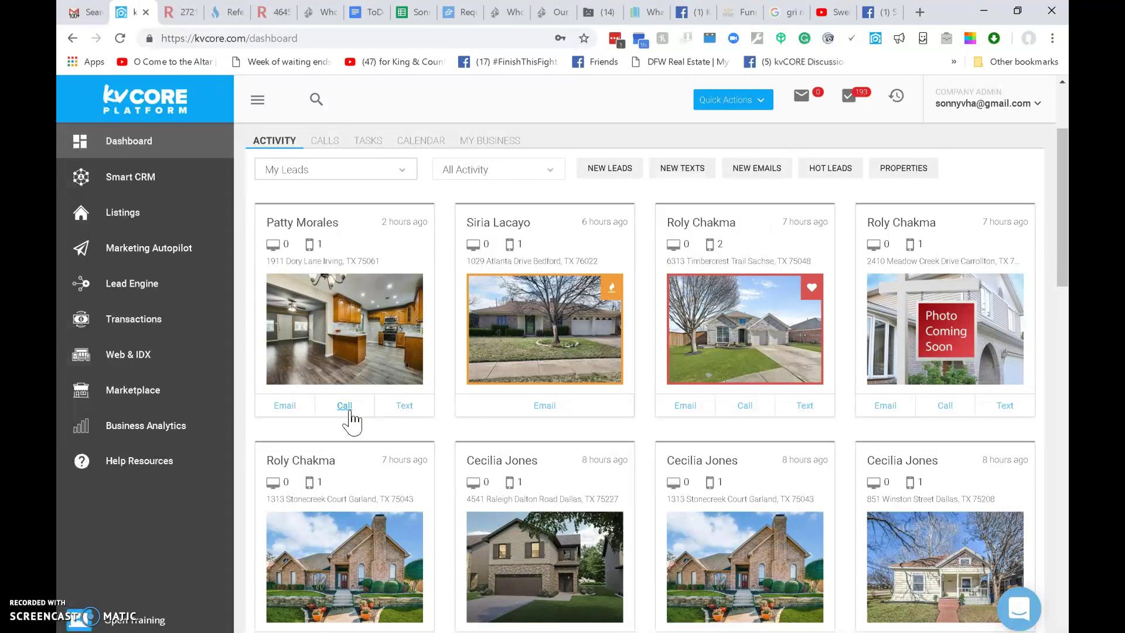
left_click(345, 294)
left_click(285, 410)
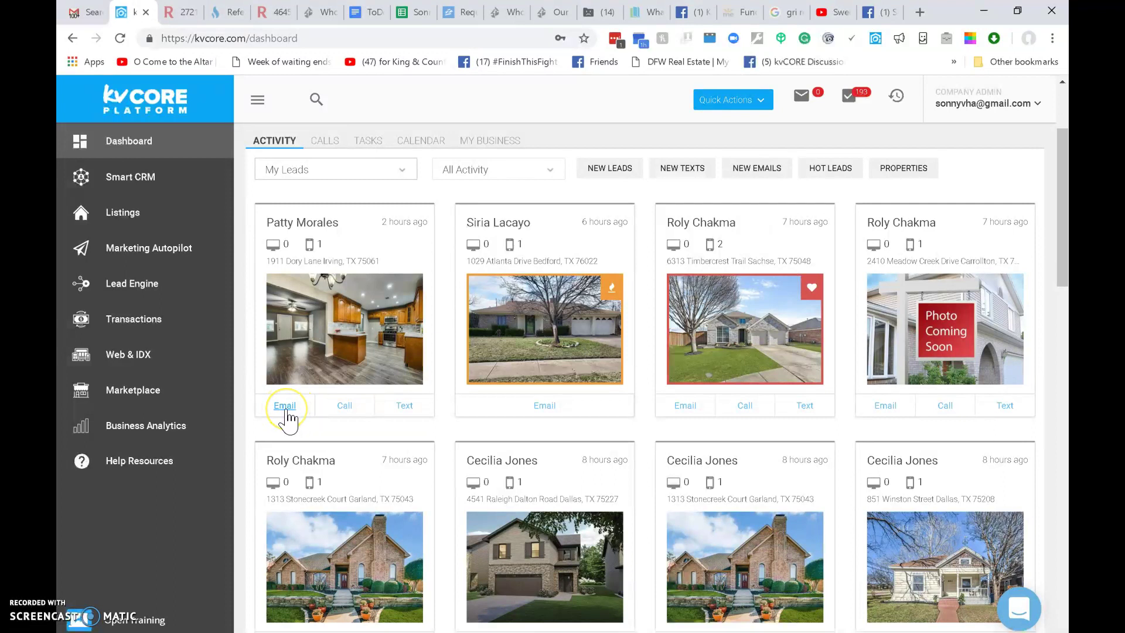
left_click(285, 407)
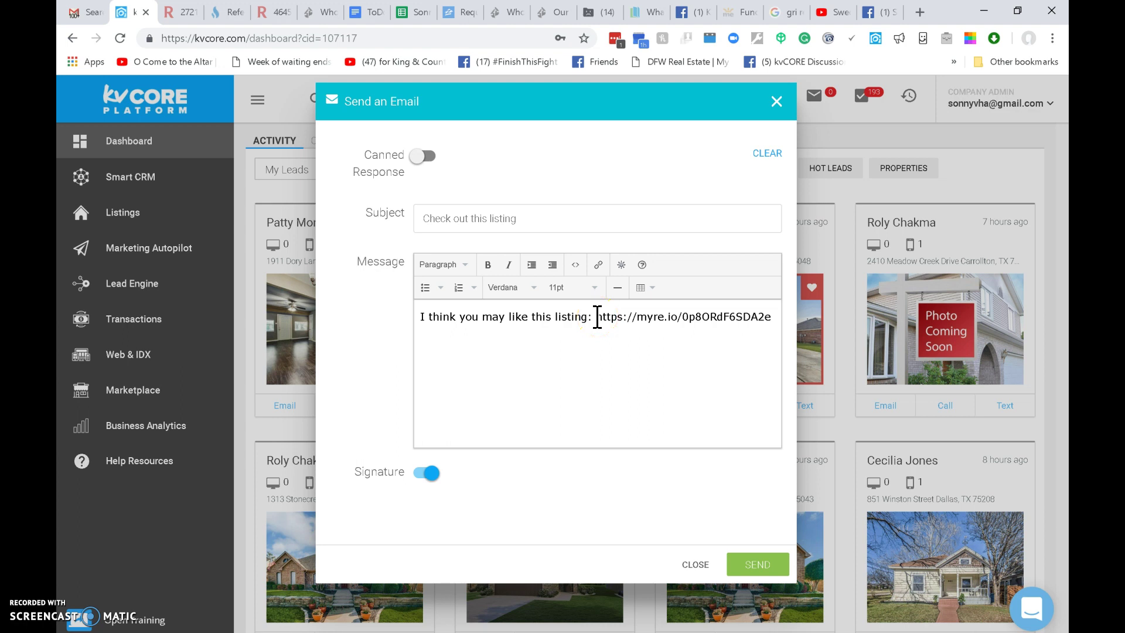
Replace the message's default intro with "Would you like to see this house?" copied from the Scripts Leads file in Notepad.
left_click_drag(597, 316, 405, 319)
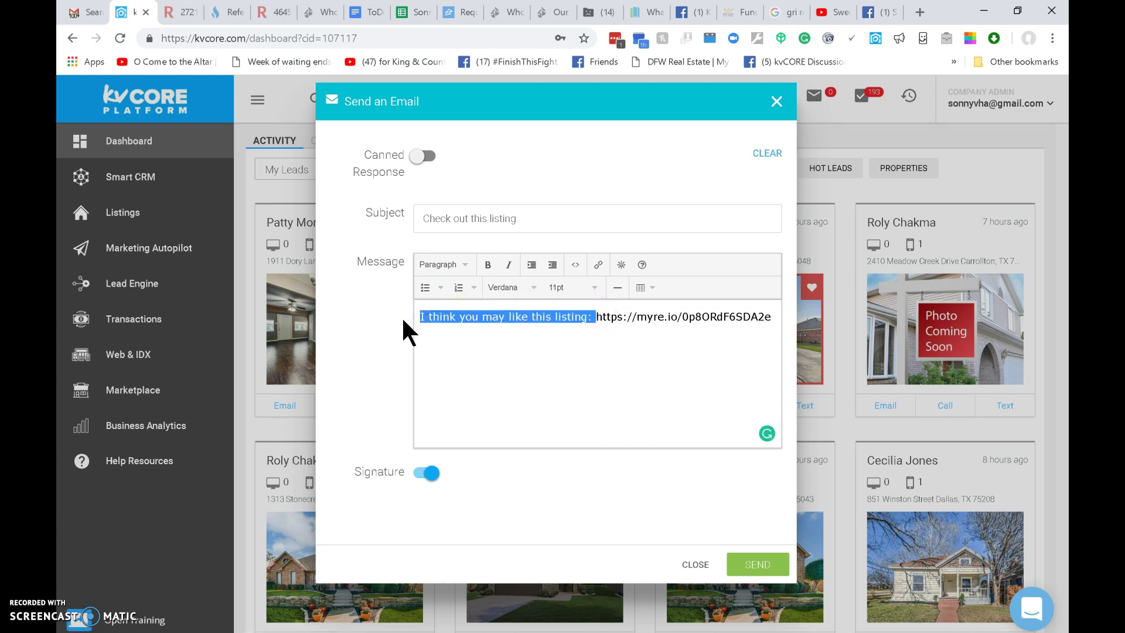
key("BackSpace")
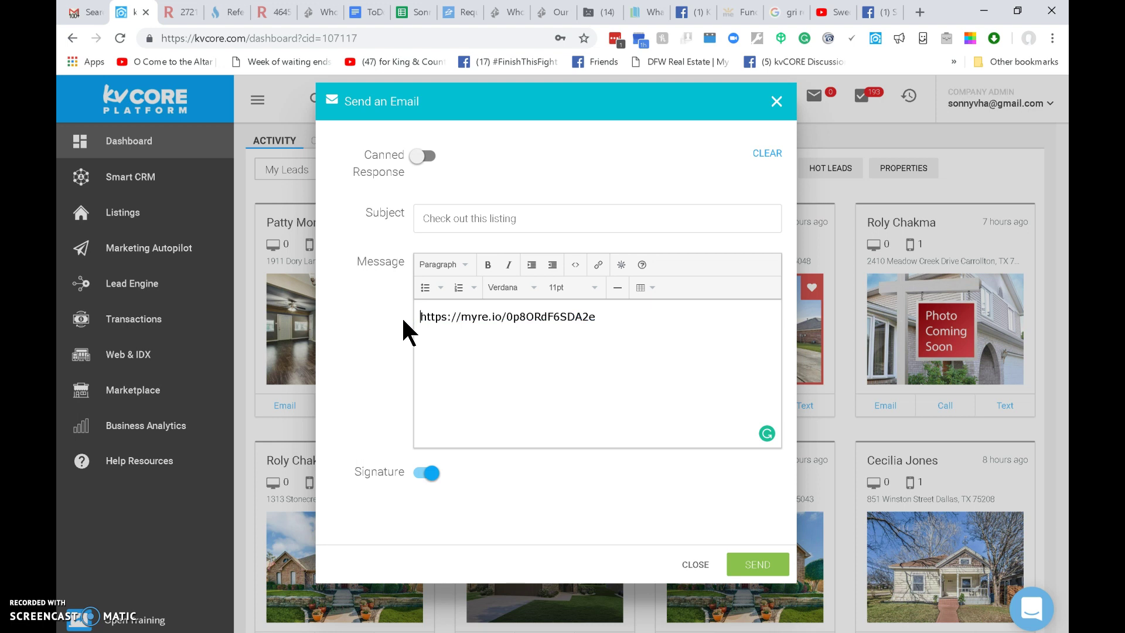
key("alt+Tab")
left_click(551, 218)
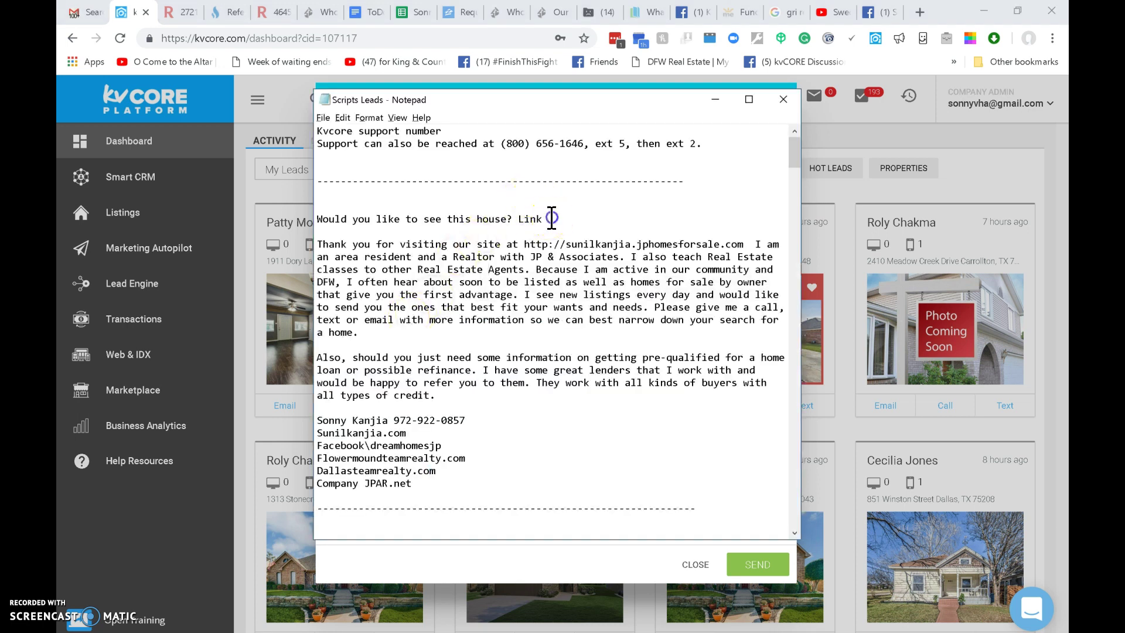
left_click_drag(513, 218, 318, 218)
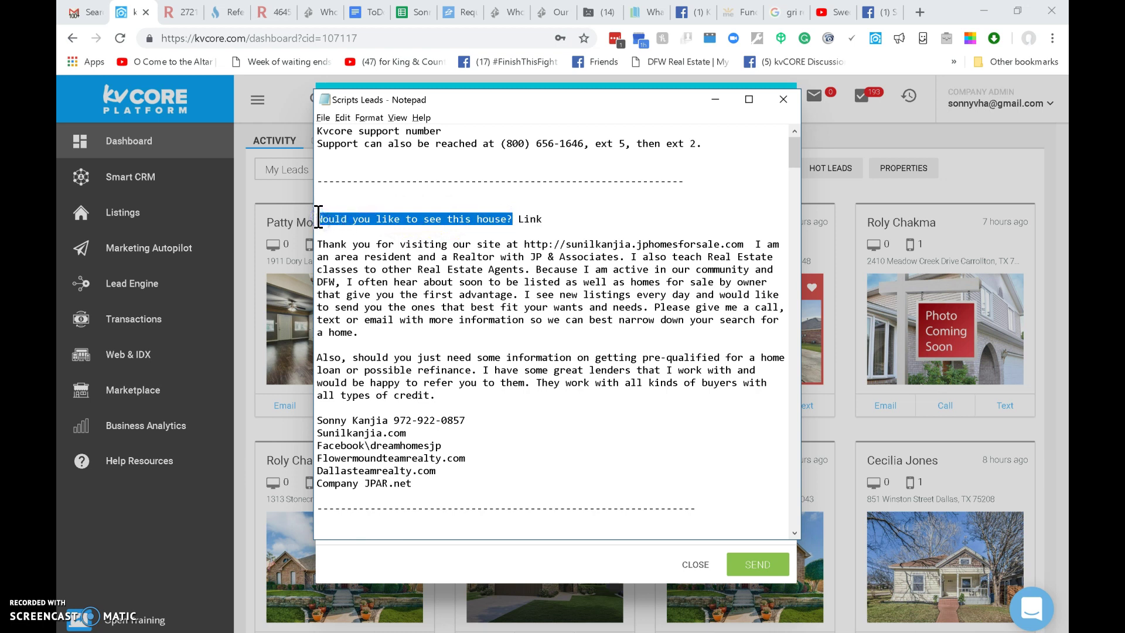
key("ctrl+c")
key("alt+Tab")
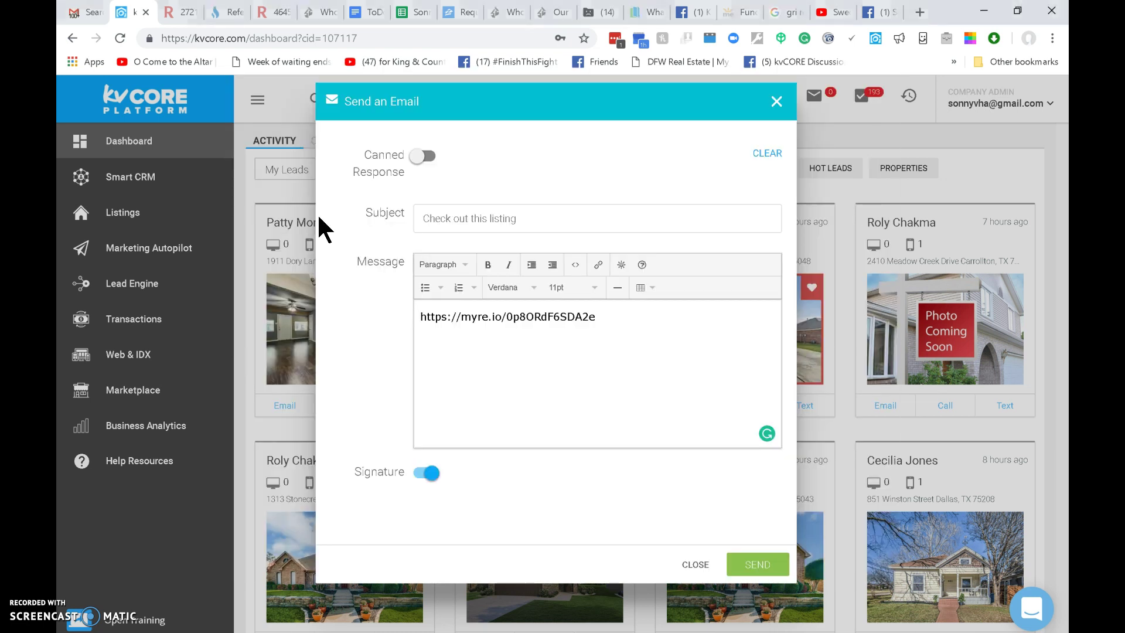
key("ctrl+v")
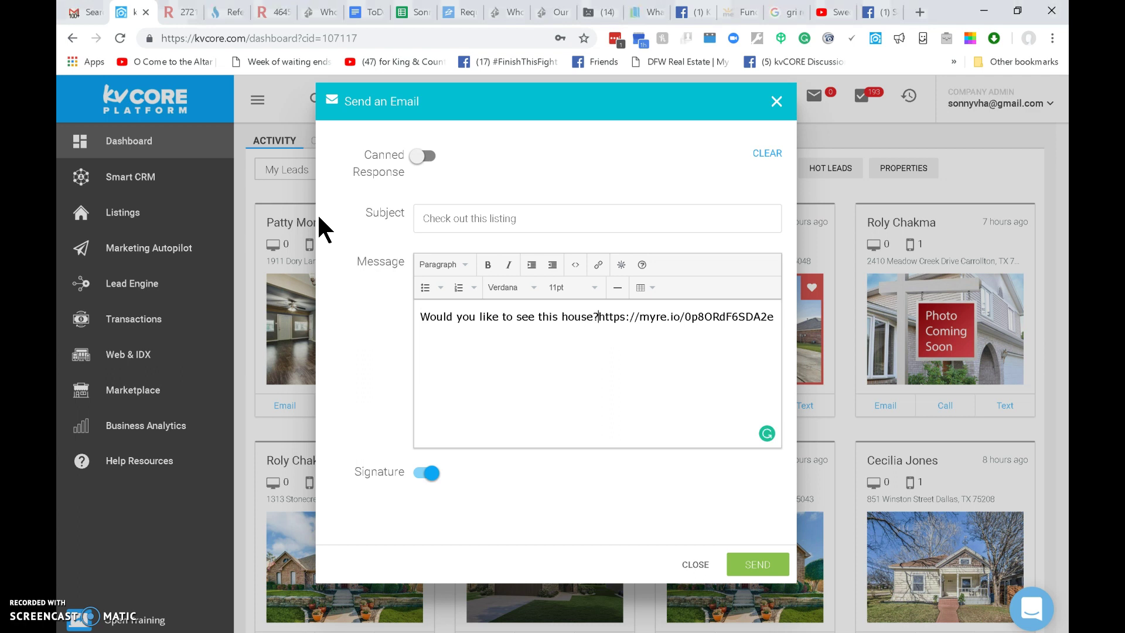
Move the listing URL onto its own line below the question and turn it into a link.
key("Return")
left_click(605, 343)
key("Return")
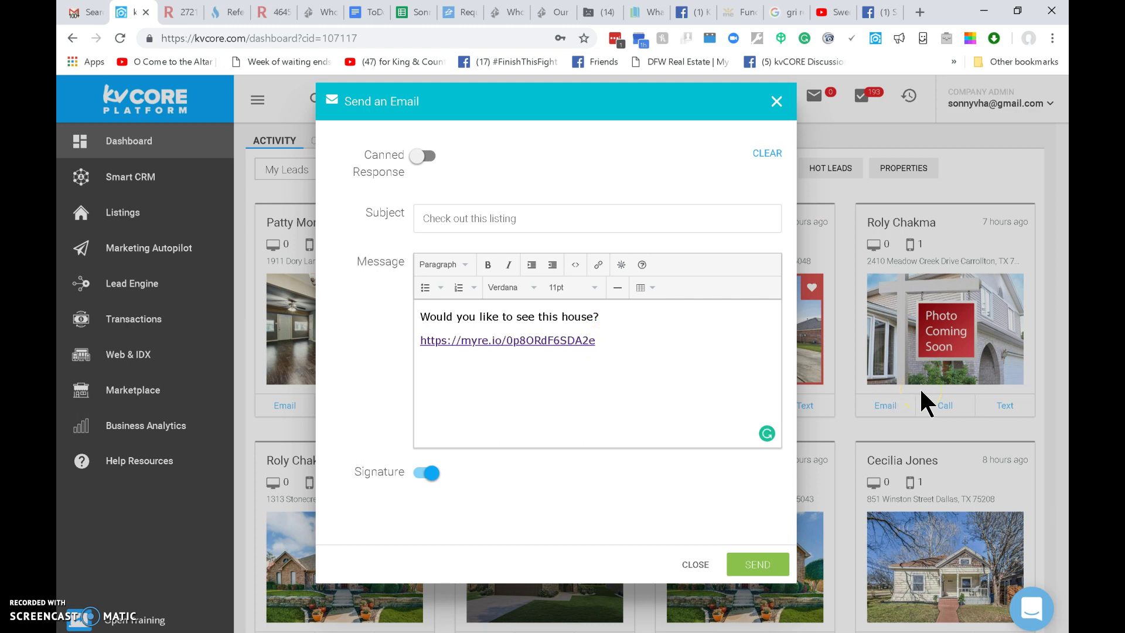
Copy the thank-you script with its contact details from the Scripts Leads Notepad file and paste it below the listing link.
key("alt+Tab")
left_click_drag(420, 484, 314, 245)
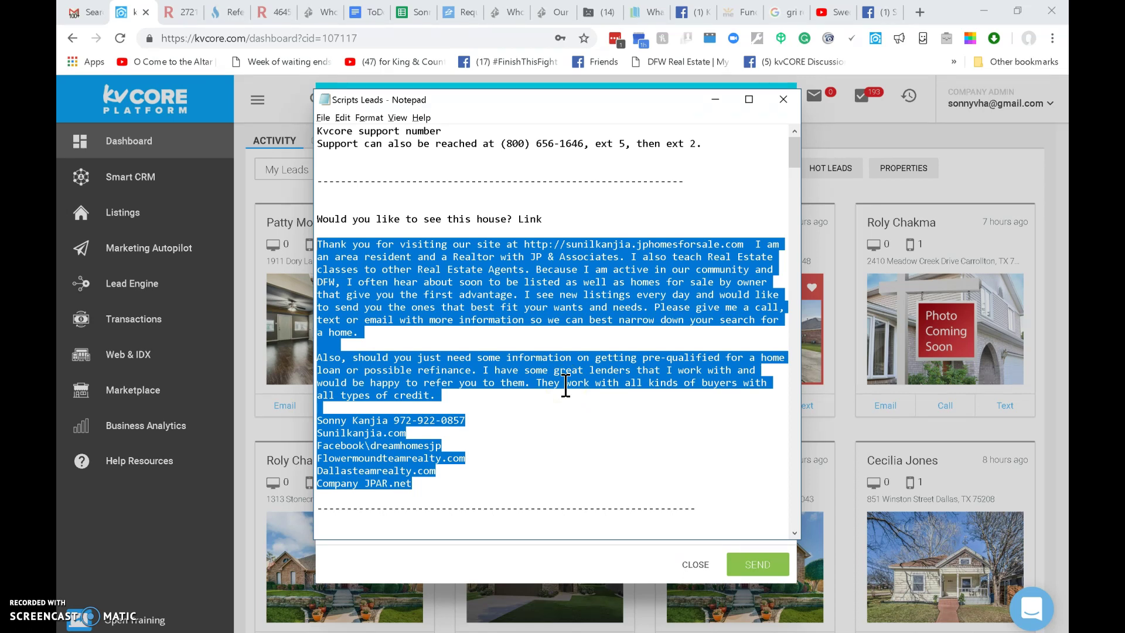
key("alt+Tab")
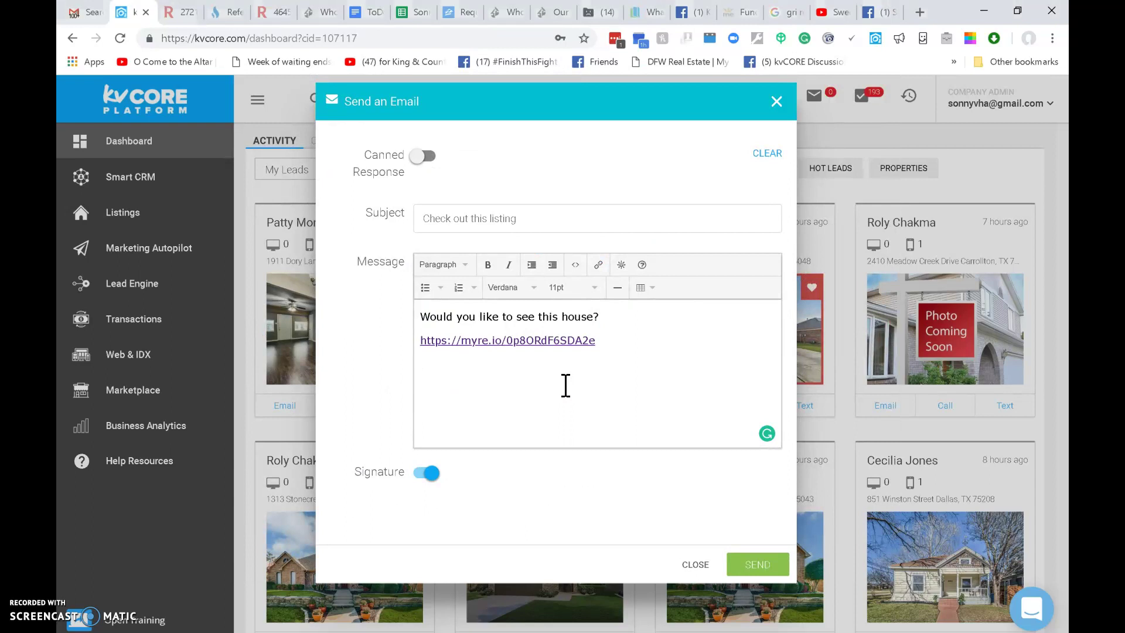
key("ctrl+v")
scroll(565, 387, "up", 10)
left_click(558, 327)
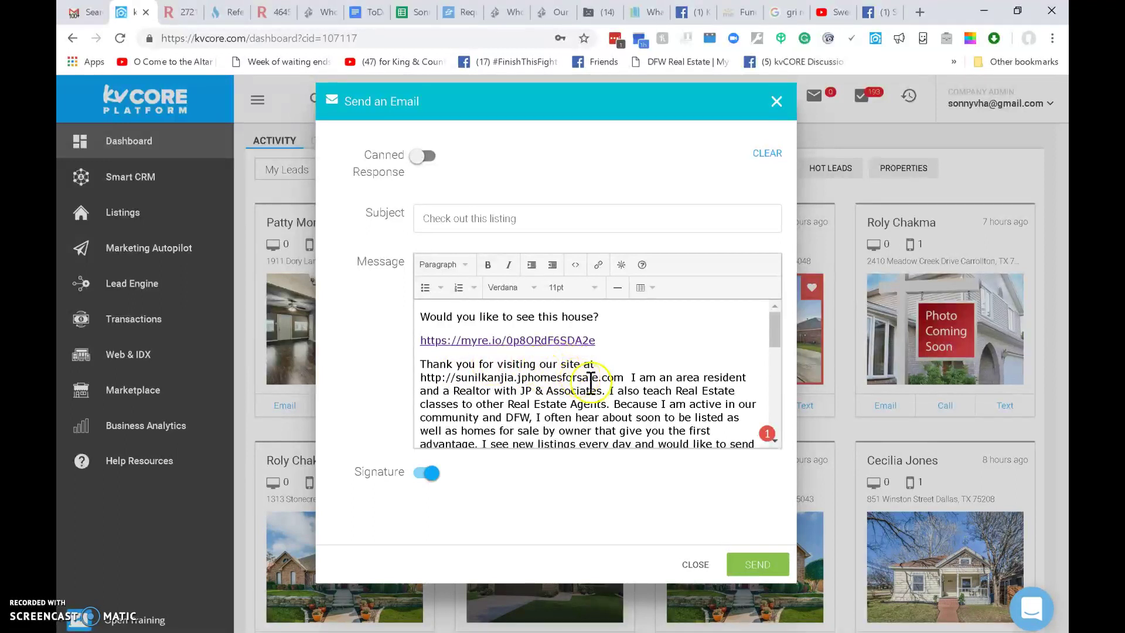
left_click_drag(623, 378, 517, 377)
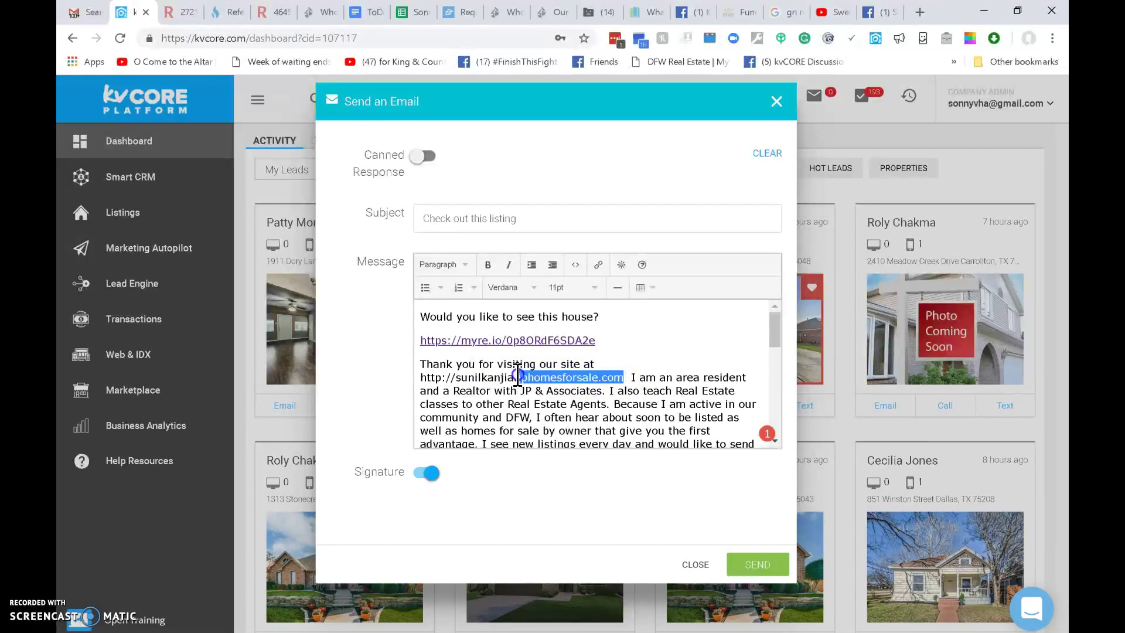
double_click(465, 377)
left_click(670, 338)
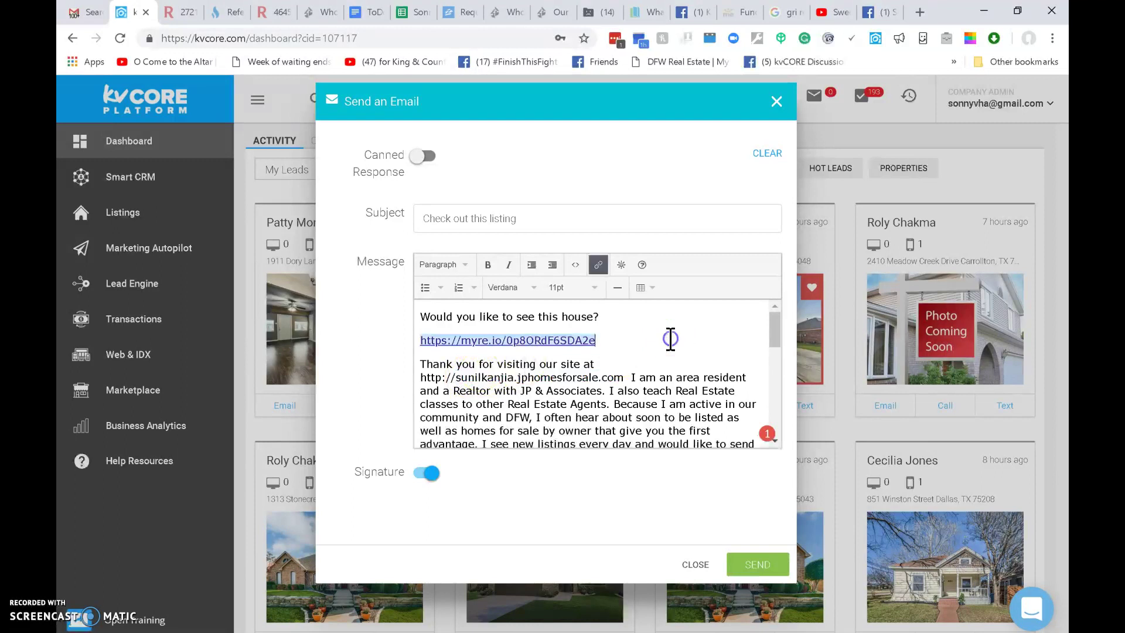
left_click(613, 338)
left_click(696, 357)
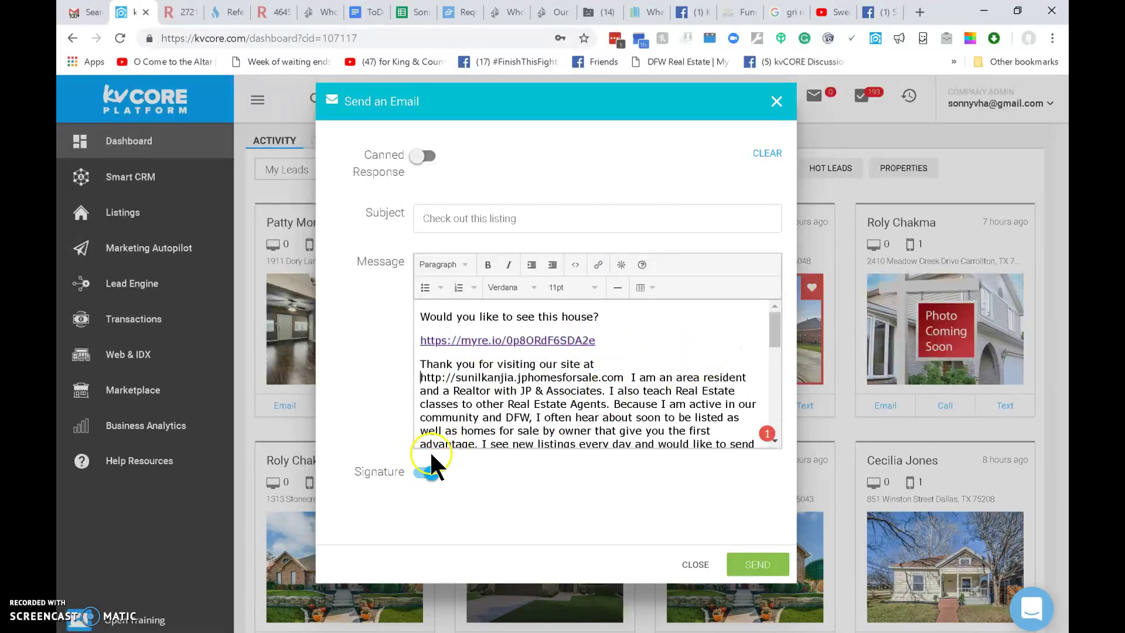
Check the contact details at the end of the message and turn off the automatic signature.
mouse_move(773, 335)
left_mouse_down()
mouse_move(770, 424)
mouse_move(764, 407)
left_mouse_up()
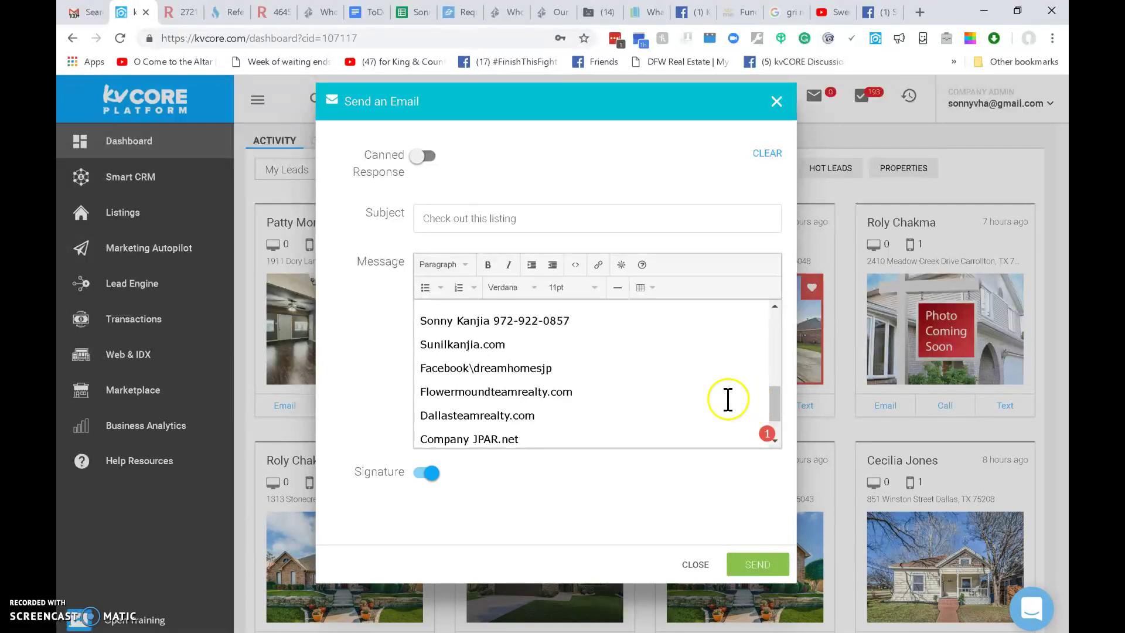
left_click(428, 473)
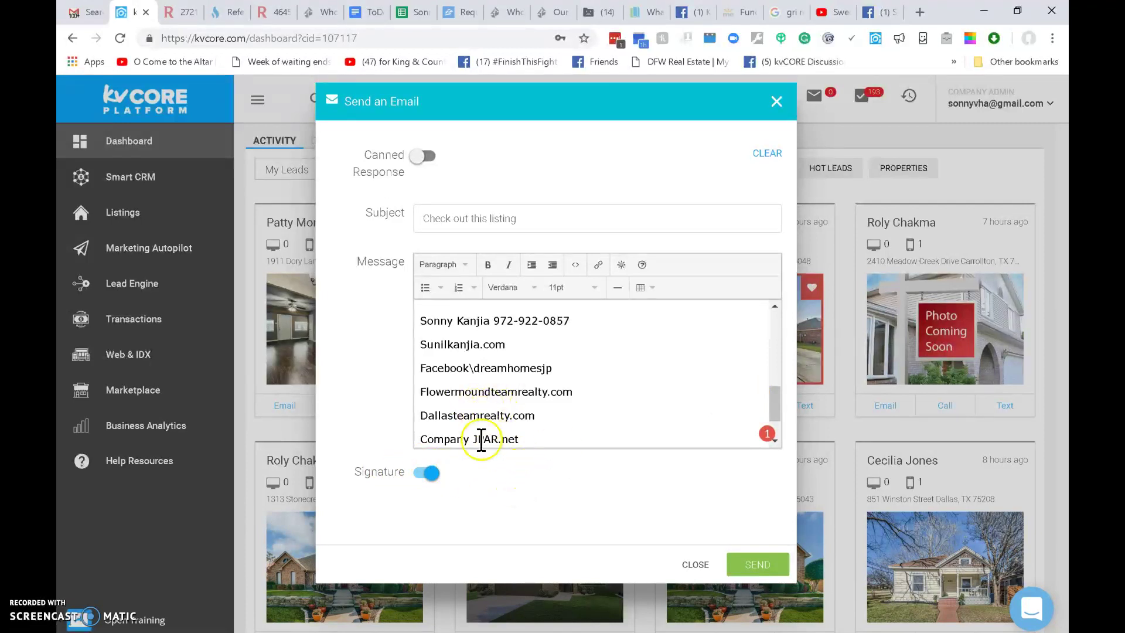
left_click(427, 473)
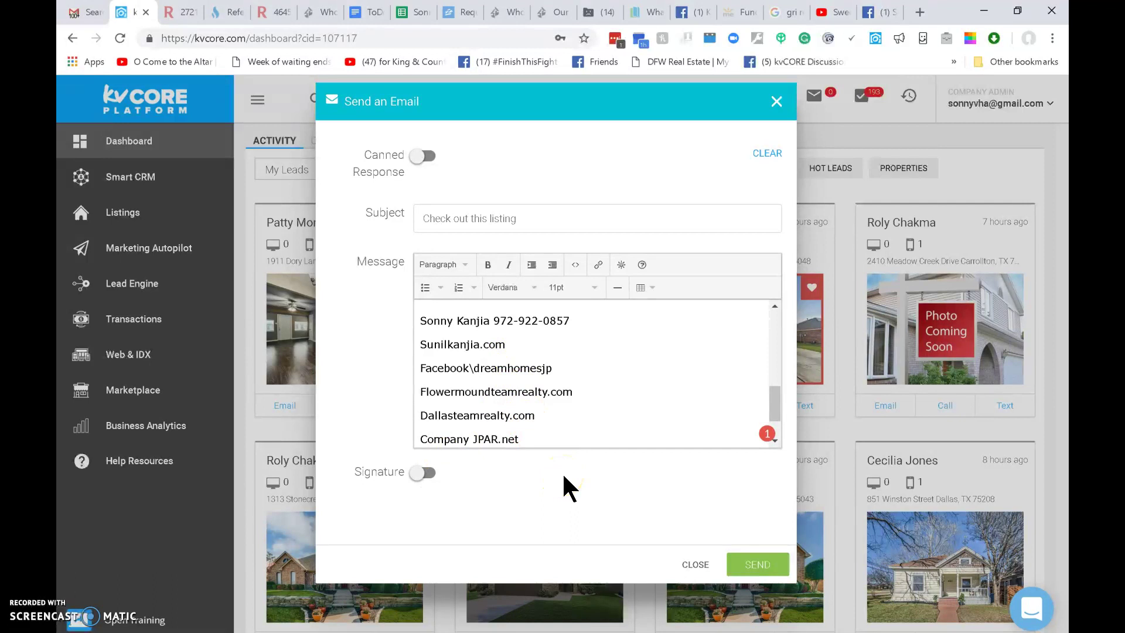
Replace the email subject with "From", the agent's first name and "- homes for sale", and send the email.
left_click_drag(516, 217, 424, 217)
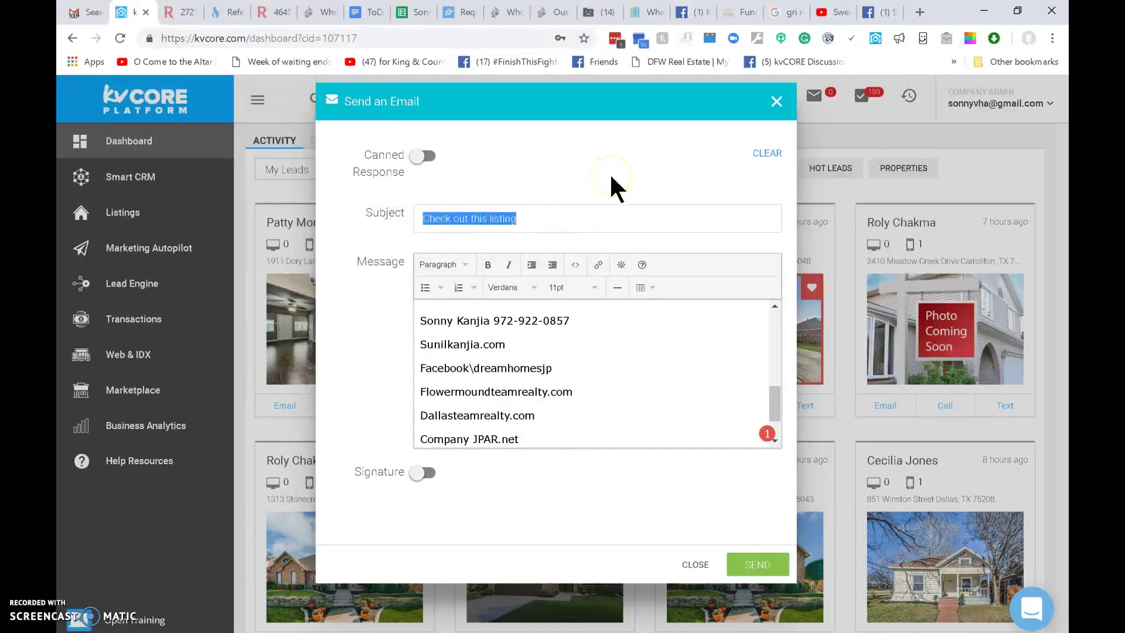
type("from So")
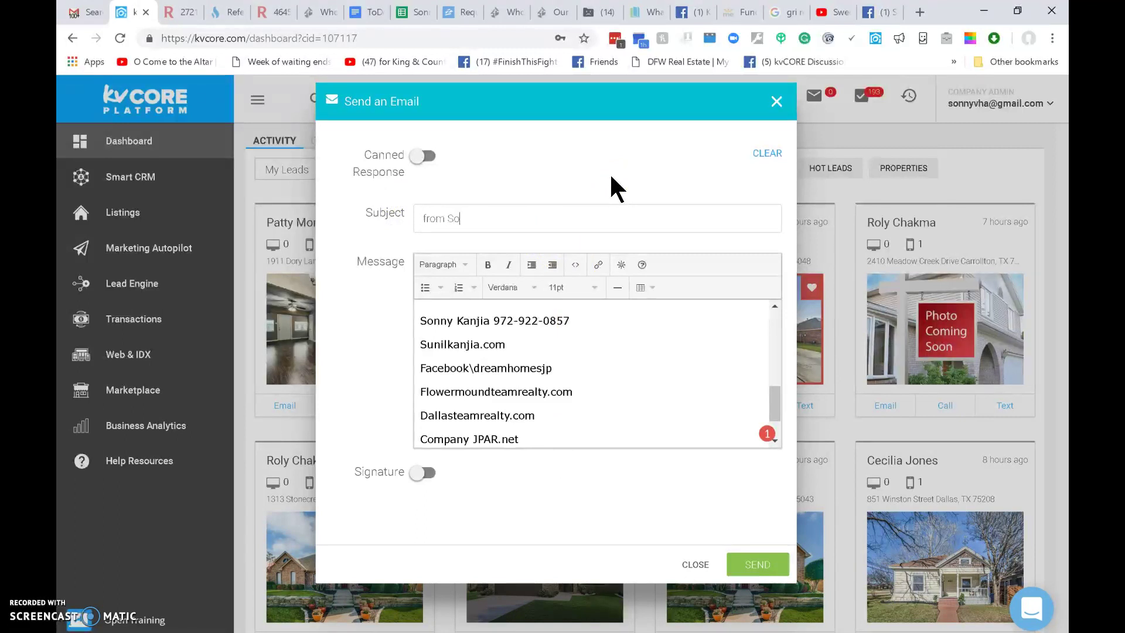
type("nny - homes for sale")
left_click(427, 219)
type("F")
key("Delete")
left_click(522, 187)
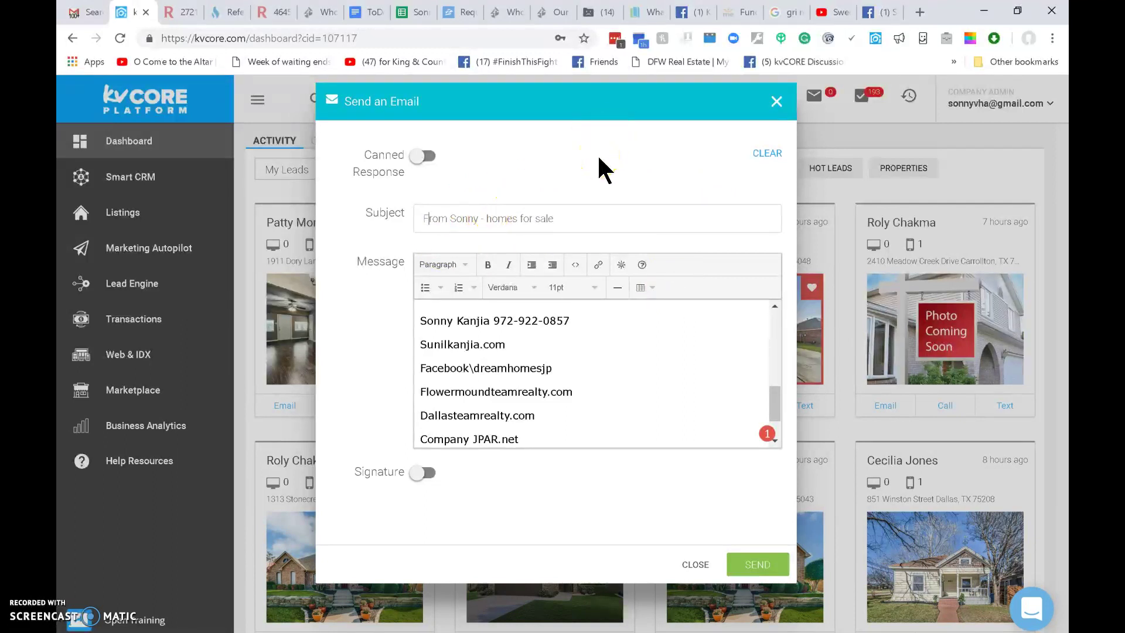
left_click(564, 178)
left_click(756, 568)
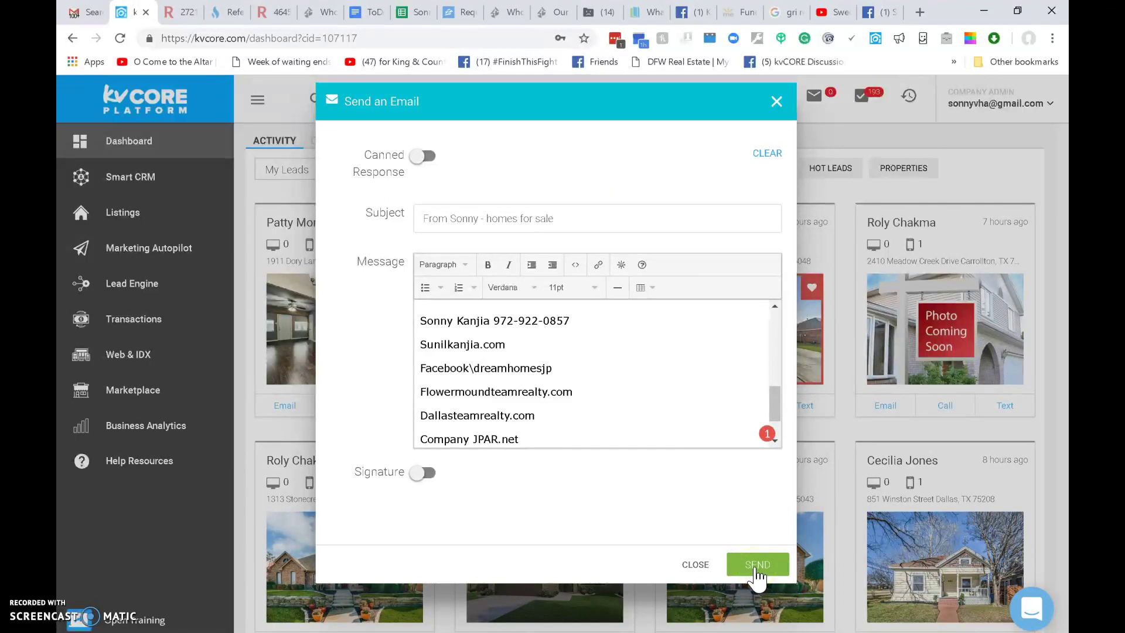
left_click(757, 565)
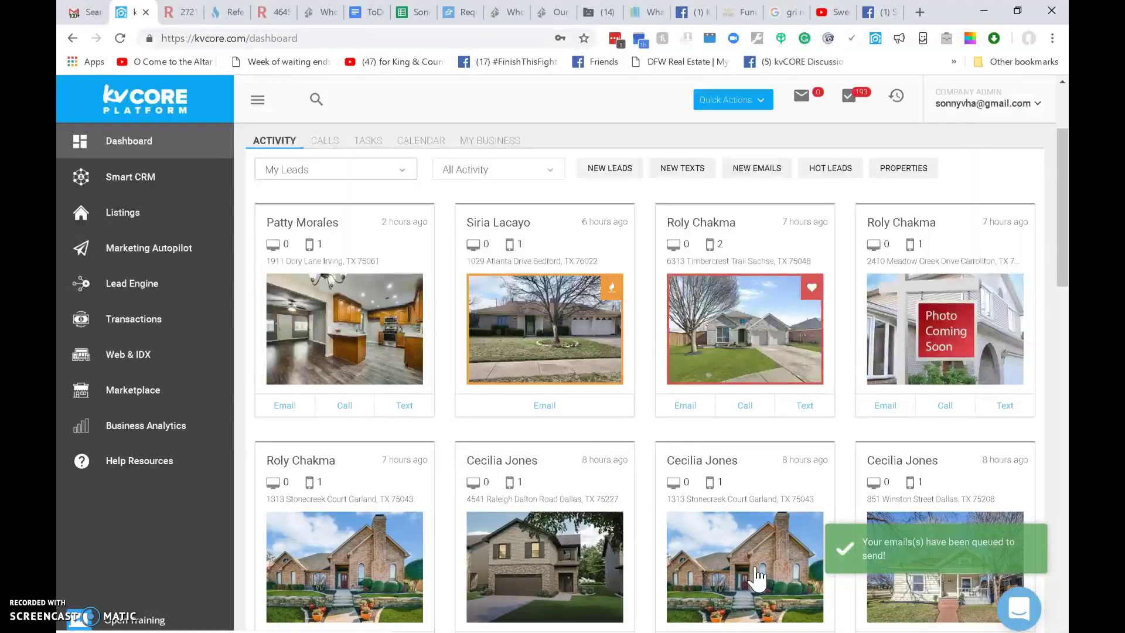
Open a new email to the second lead in the activity feed, whose listing carries the orange flame marker.
left_click(488, 229)
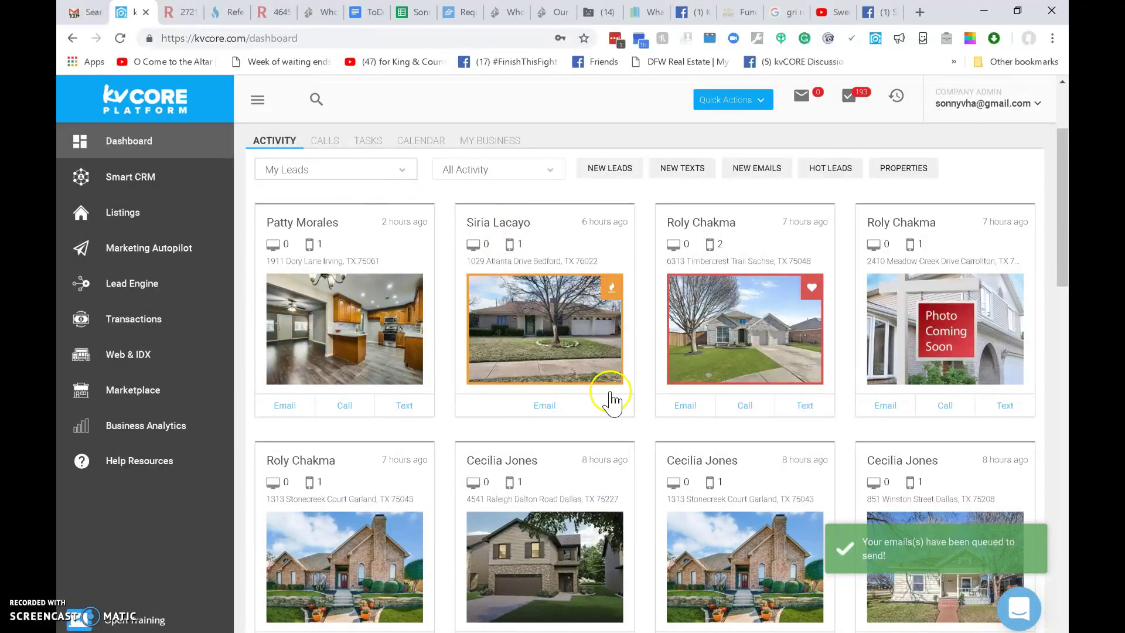
left_click(492, 240)
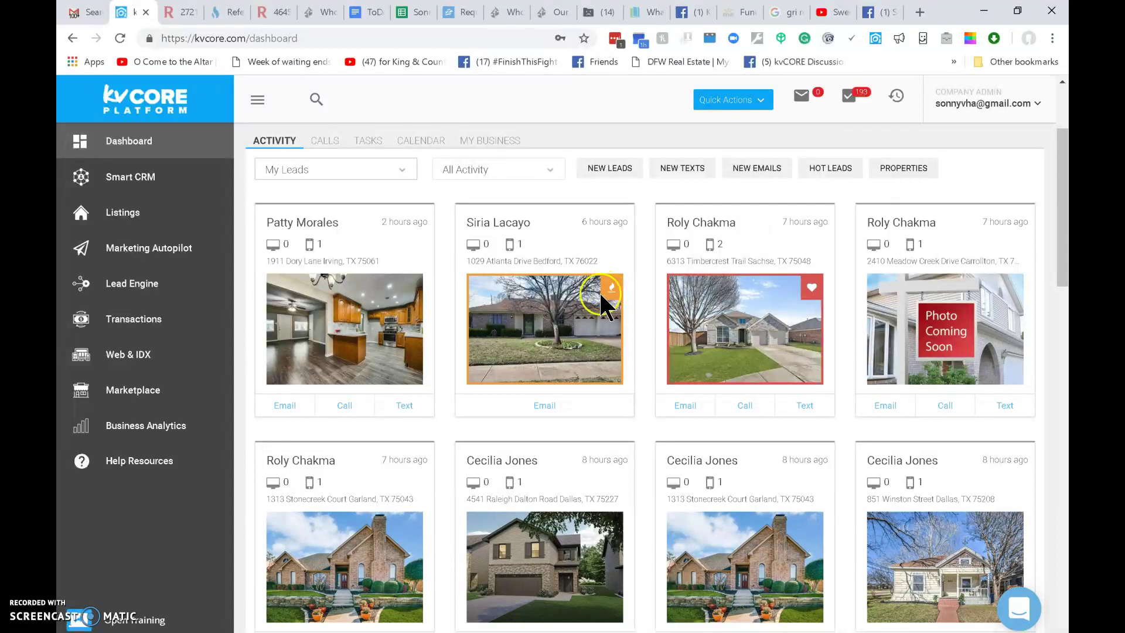
left_click(544, 408)
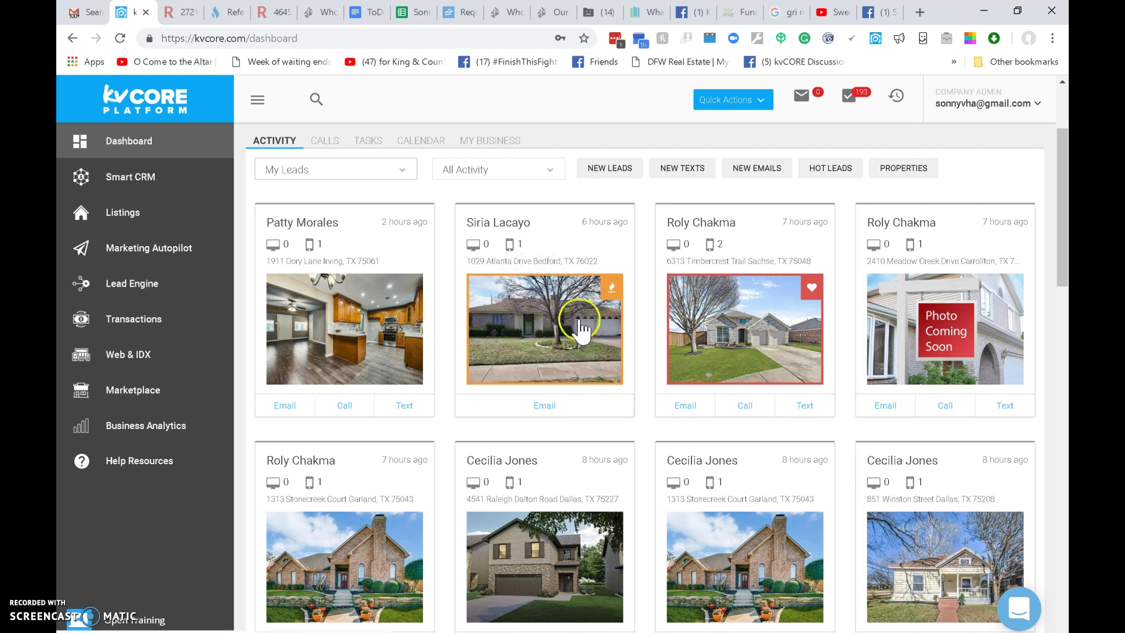
left_click(545, 405)
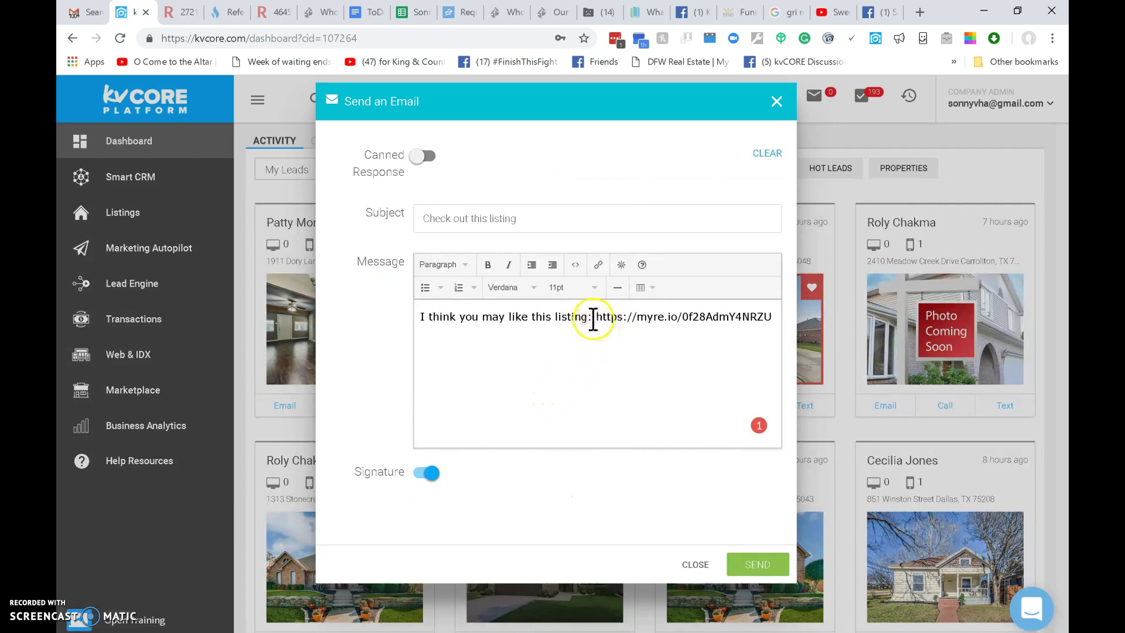
Replace the message's opening phrase with "Would you like to see this house?" copied from the Scripts Leads Notepad file, placing the listing link on its own line.
left_click_drag(590, 316, 421, 318)
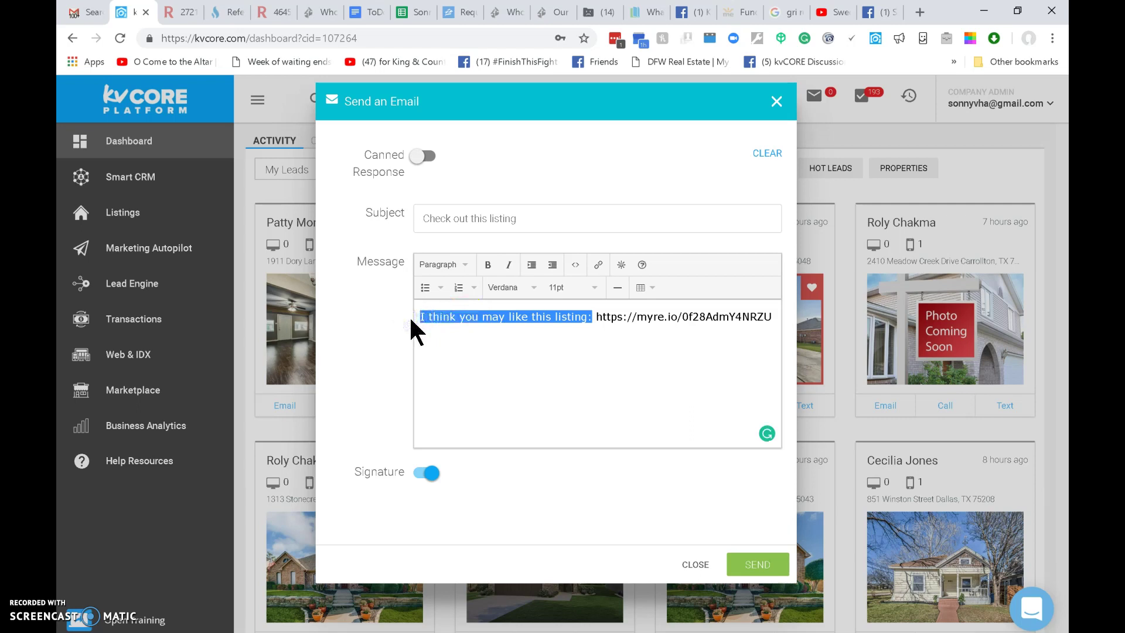
key("BackSpace")
key("alt+Tab")
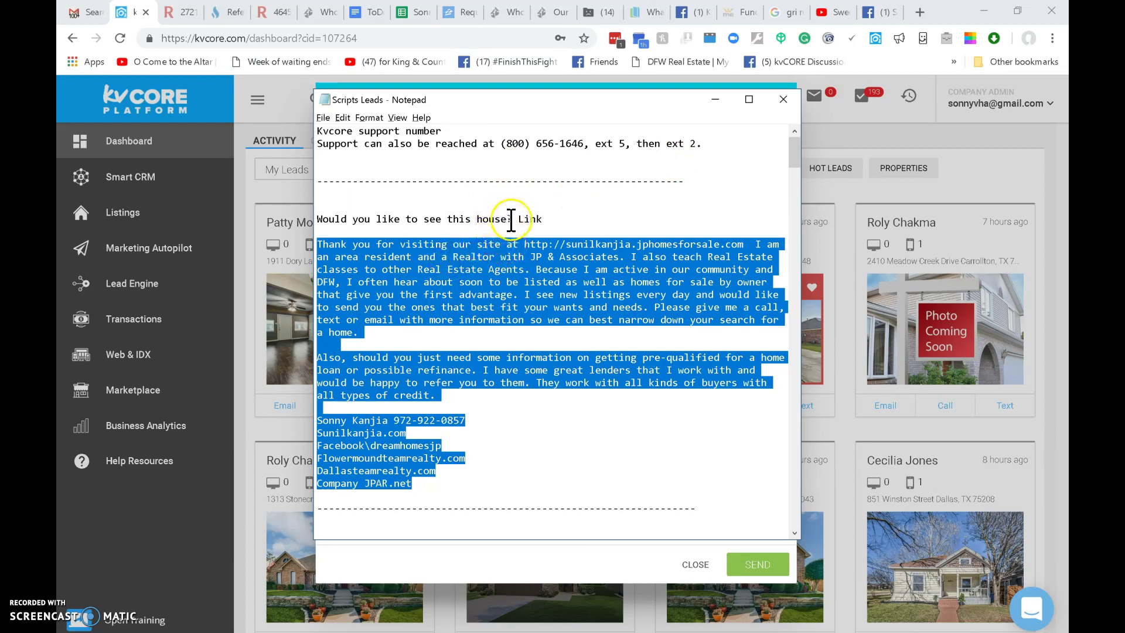
left_click_drag(513, 219, 316, 221)
key("ctrl+c")
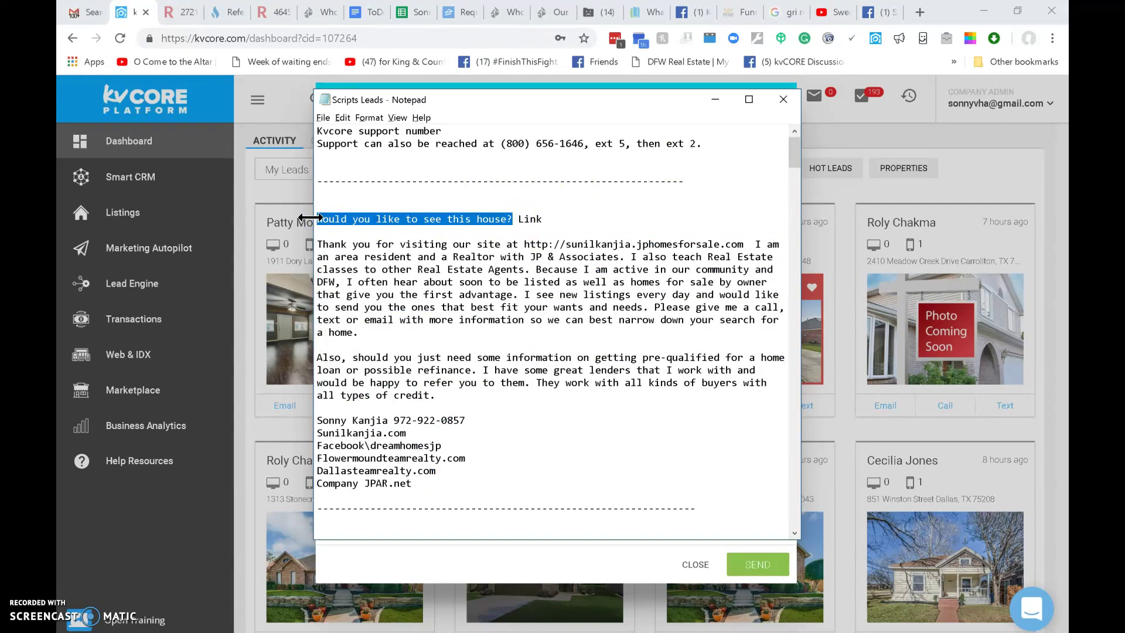
key("alt+Tab")
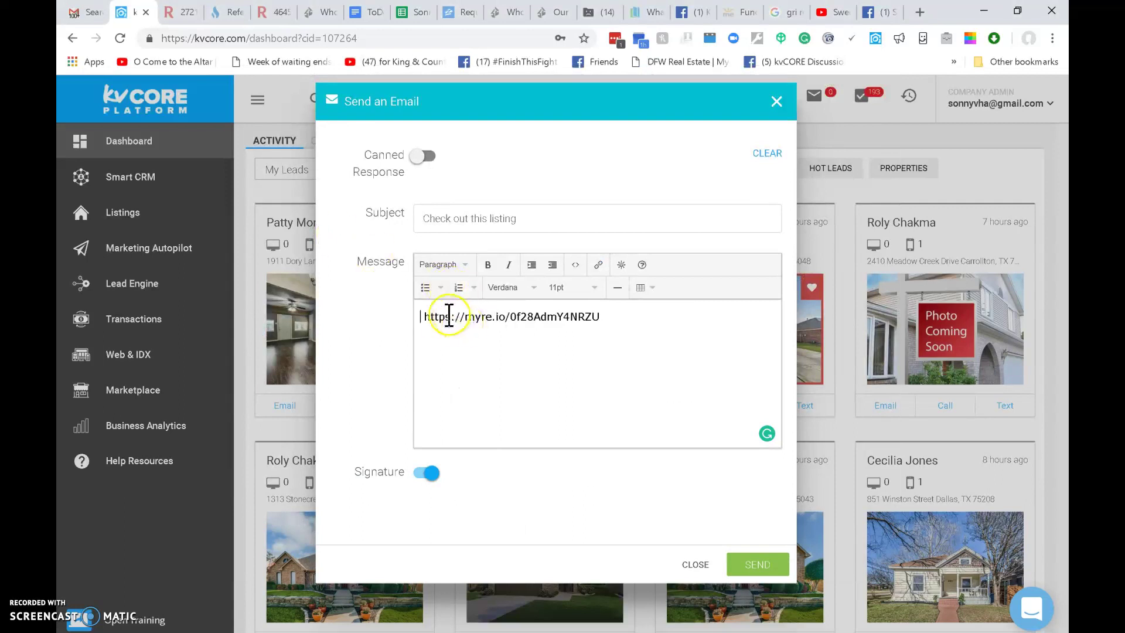
key("ctrl+v")
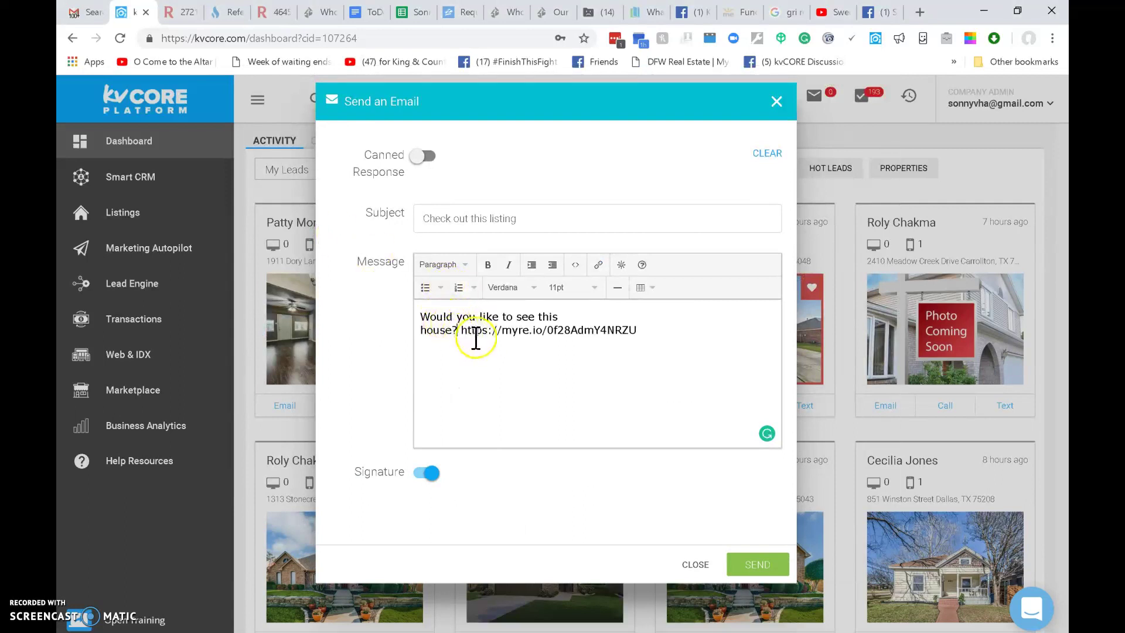
key("Return")
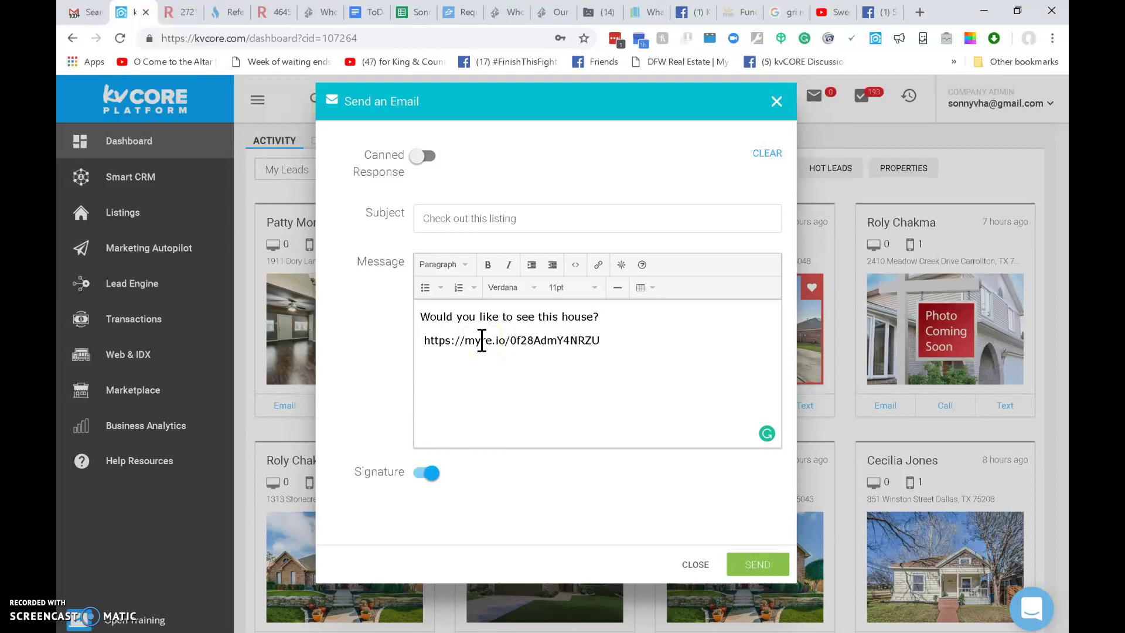
key("Delete")
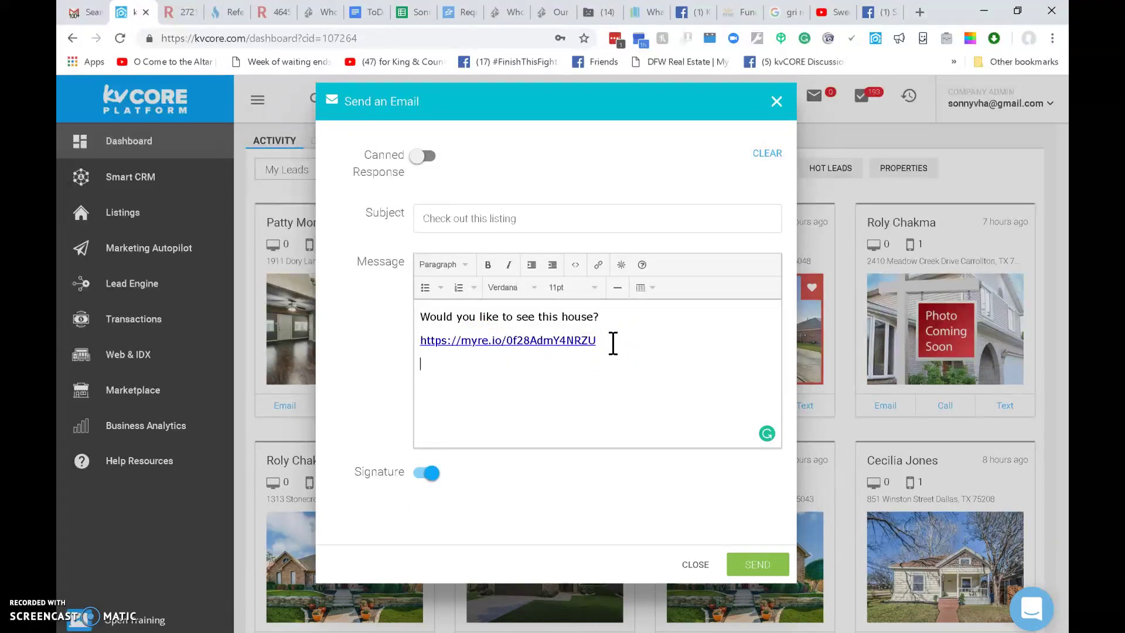
Copy the thank-you script with its contact details from the Notepad file and paste it below the listing link.
key("alt+Tab")
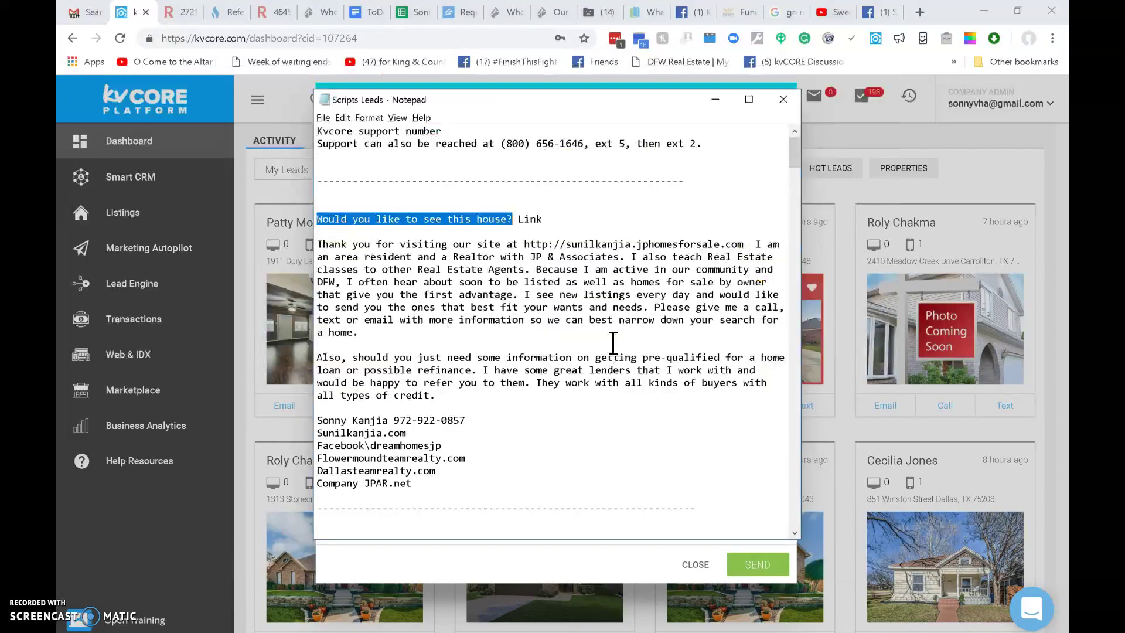
left_click(422, 482)
left_click_drag(422, 482, 301, 246)
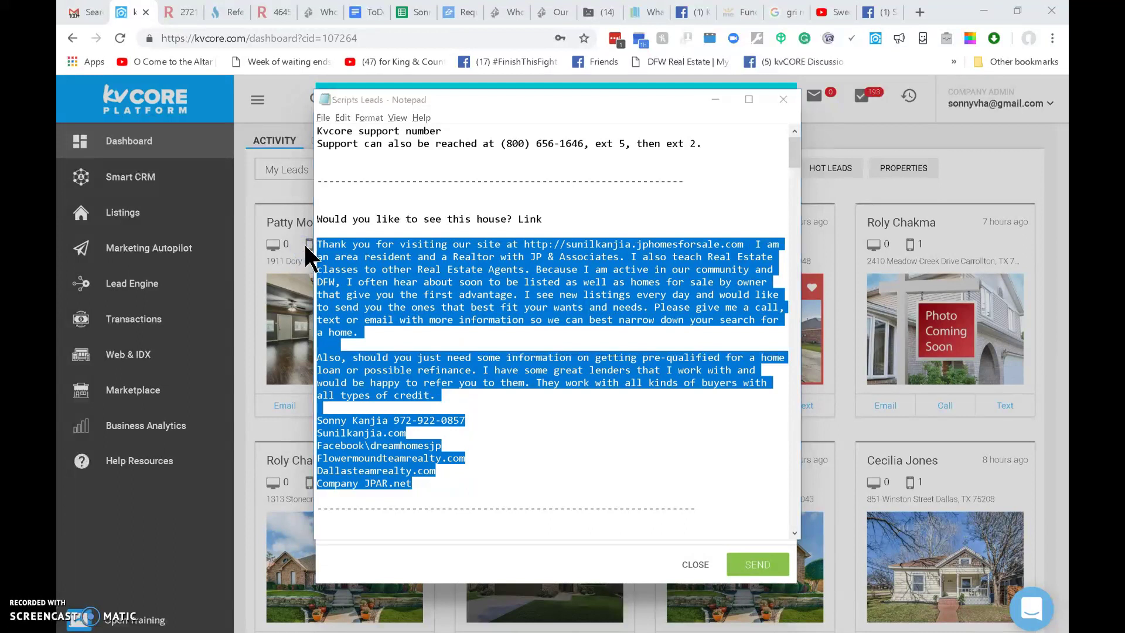
left_click(306, 247)
key("ctrl+v")
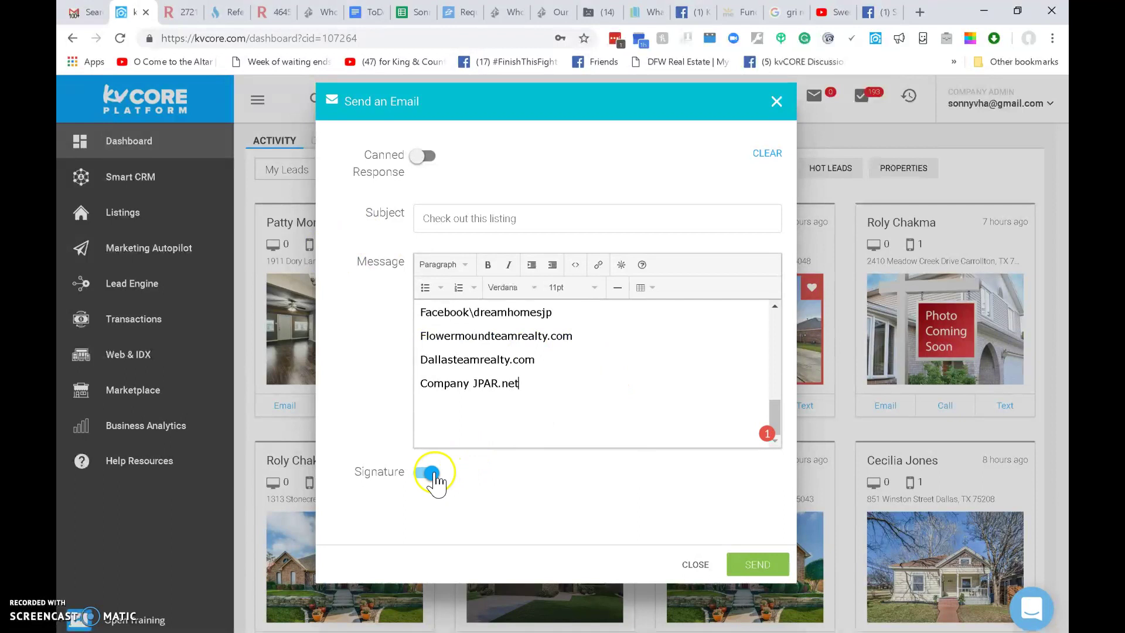
Check the pasted contact details in the message and turn off the automatic signature.
scroll(567, 382, "up", 1)
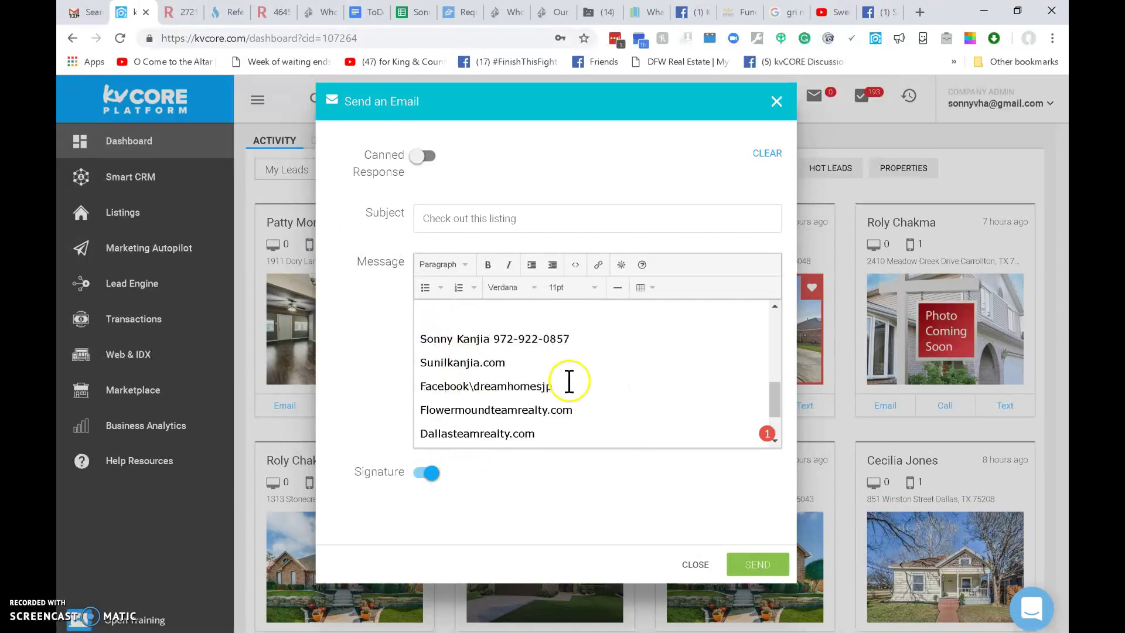
left_click(436, 482)
left_click(434, 478)
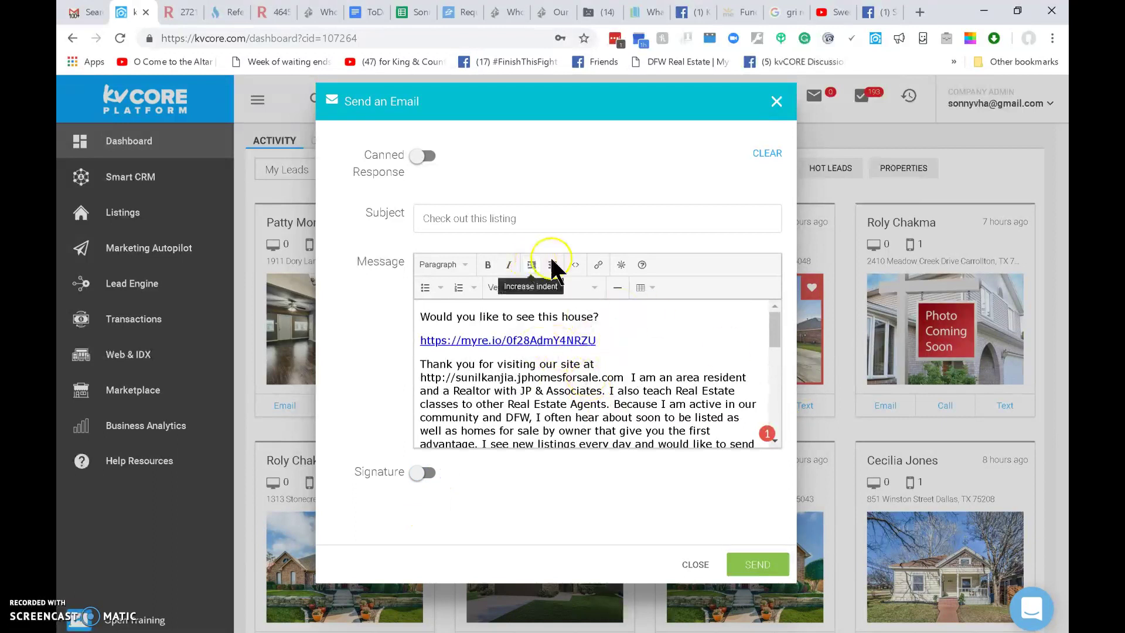
Replace the subject with "From", the agent's first name and "- homes for sale", and send the email to the second lead.
left_click_drag(519, 218, 405, 223)
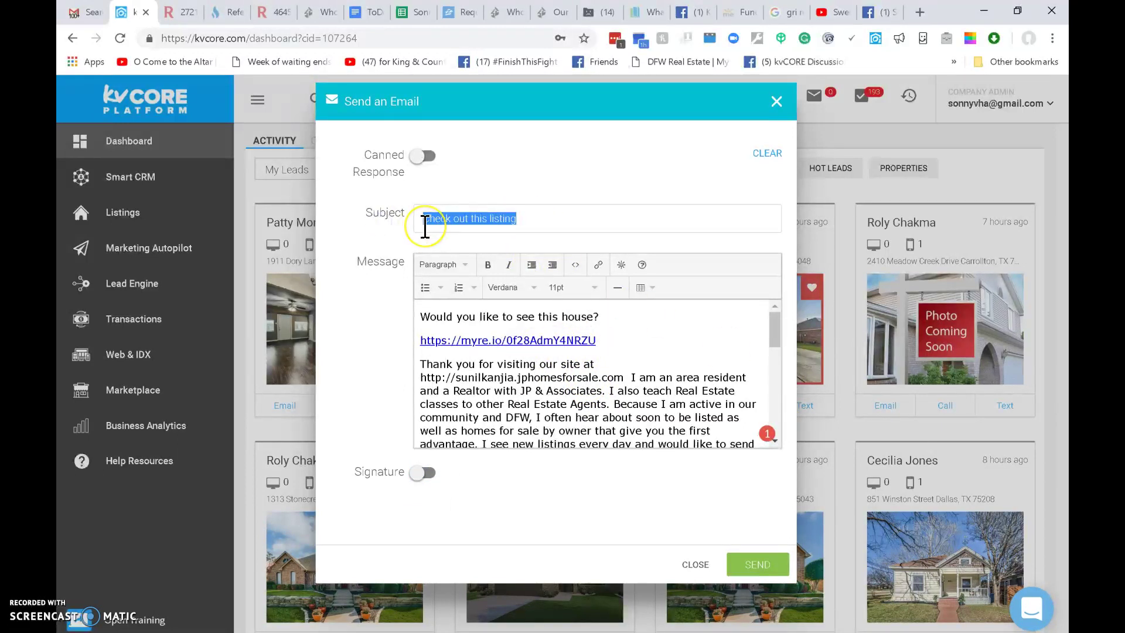
key("BackSpace")
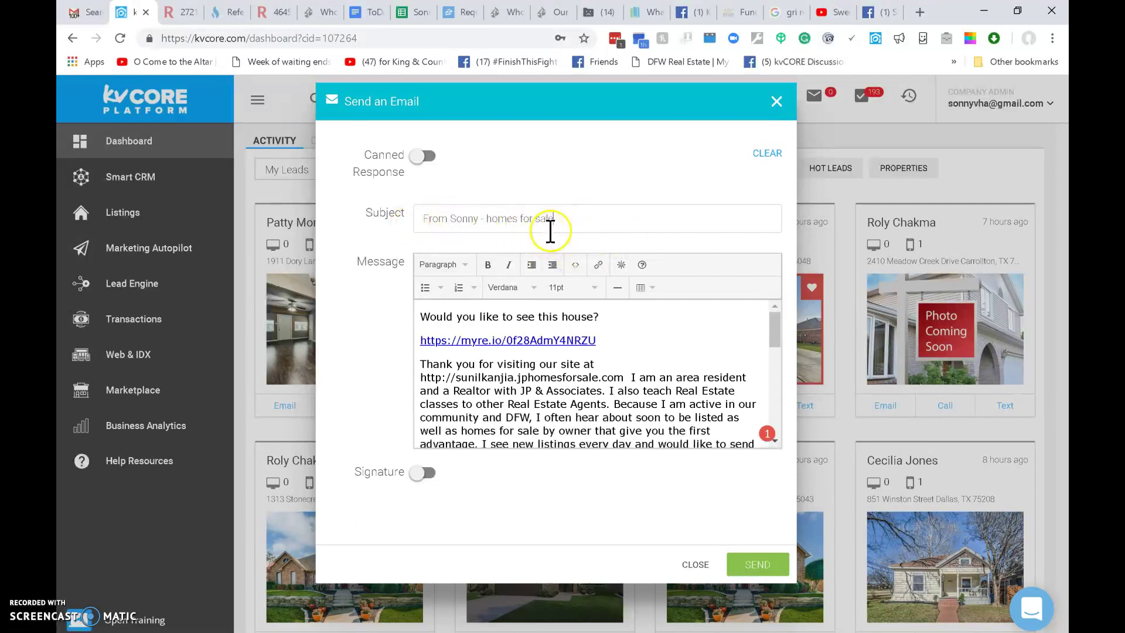
left_click(755, 571)
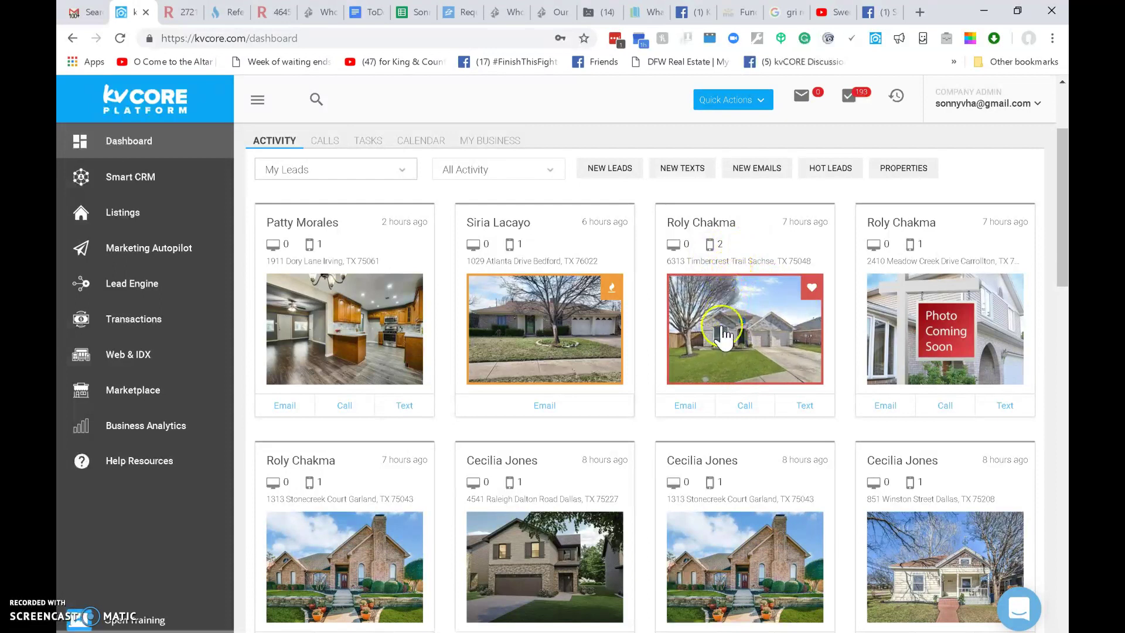
Open an email to the lead with the red heart marker and set its subject to "From", the agent's first name and "- homes for sale".
left_click(686, 408)
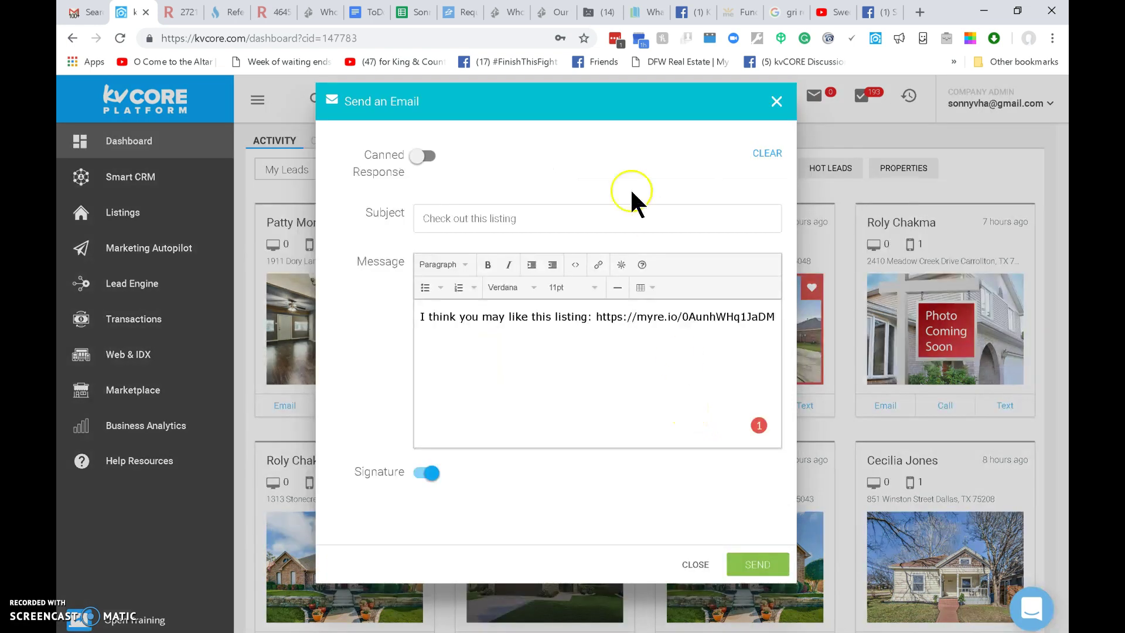
left_click_drag(523, 216, 400, 222)
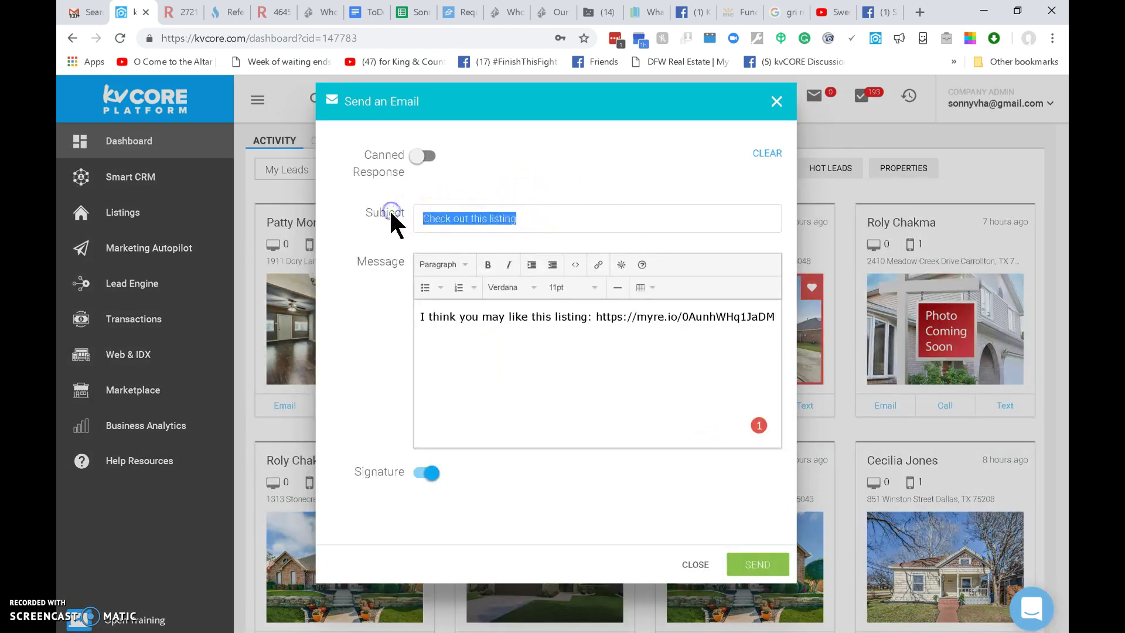
type("From s")
key("BackSpace")
type("Sonny - homes for sale")
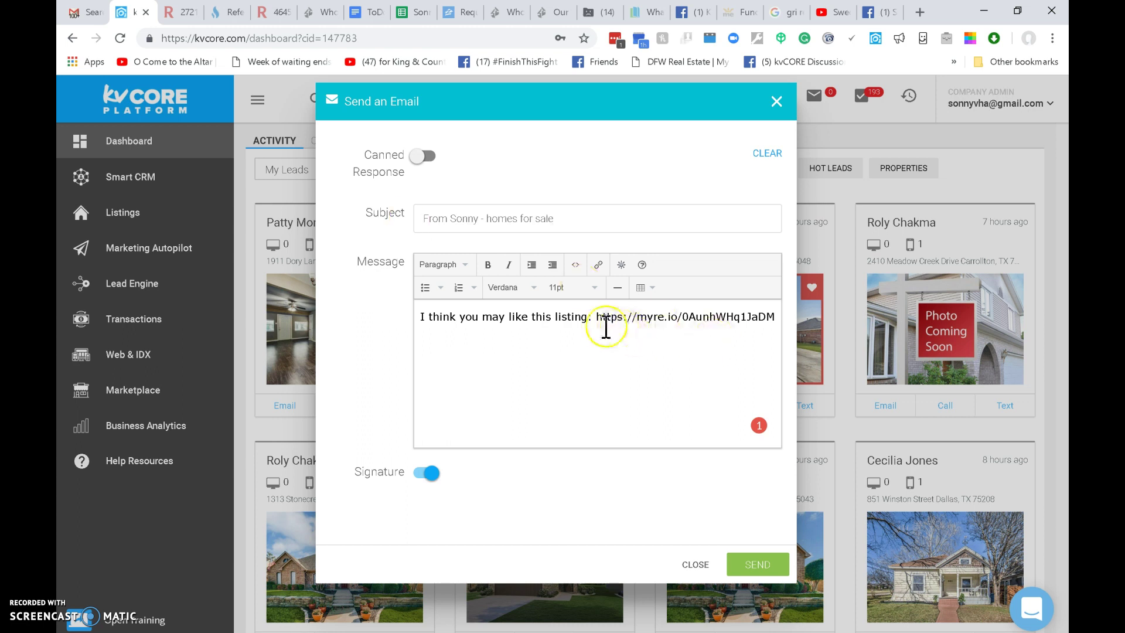
Replace "I think you may like this listing:" with the Notepad line "Would you like to see this house?" on its own line above the link.
left_click_drag(593, 317, 410, 316)
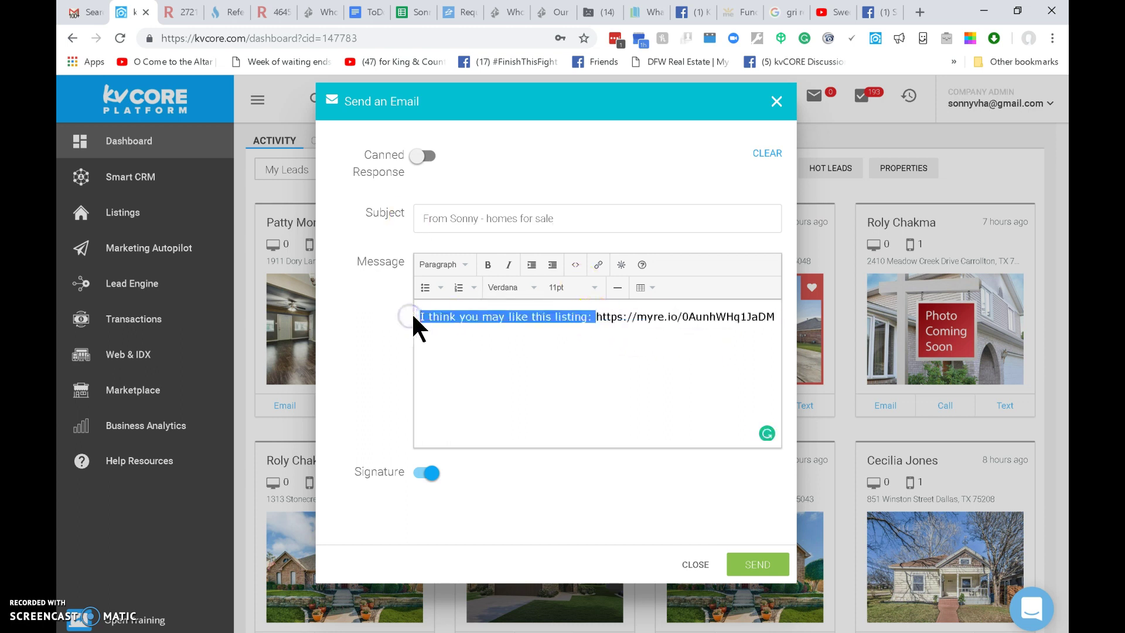
key("BackSpace")
key("alt+Tab")
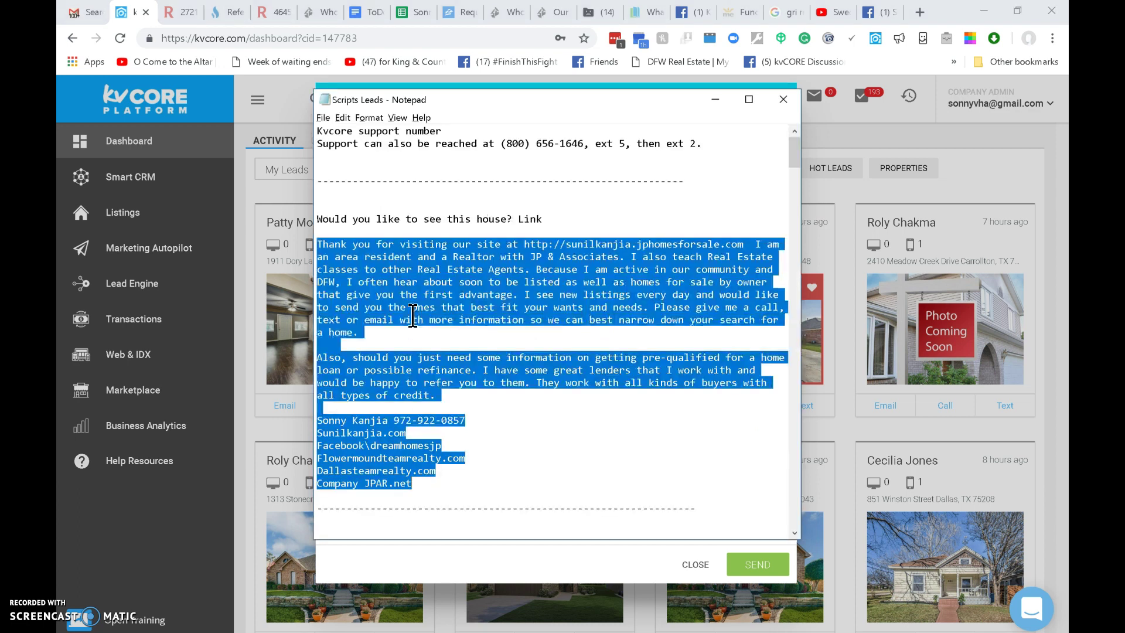
left_click_drag(512, 221, 318, 221)
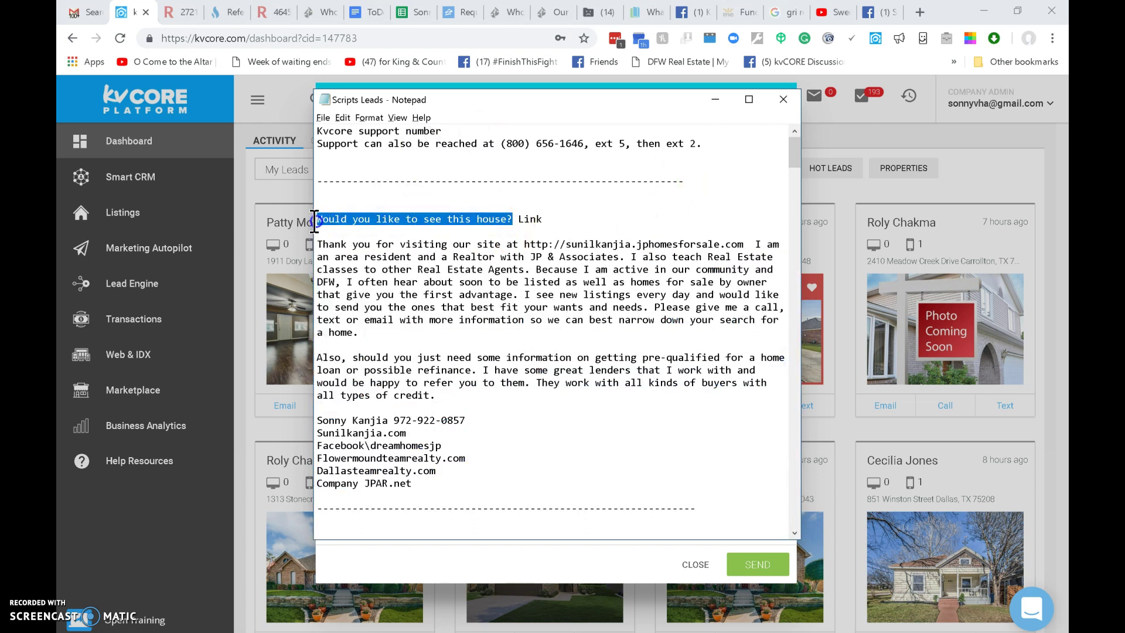
key("ctrl+c")
key("alt+Tab")
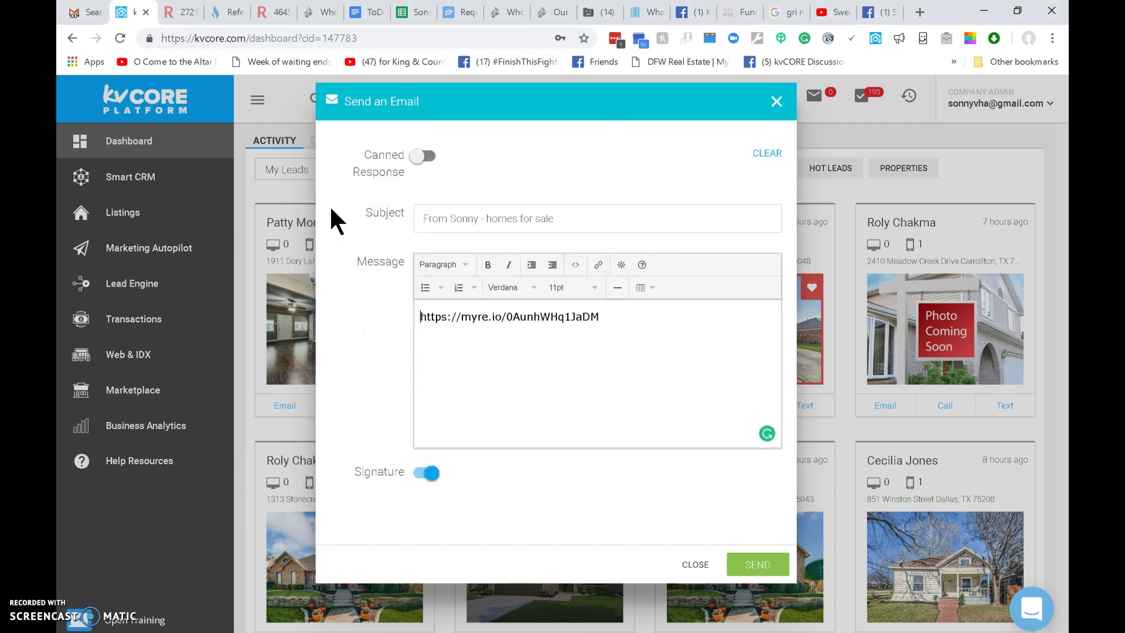
key("ctrl+v")
key("Return")
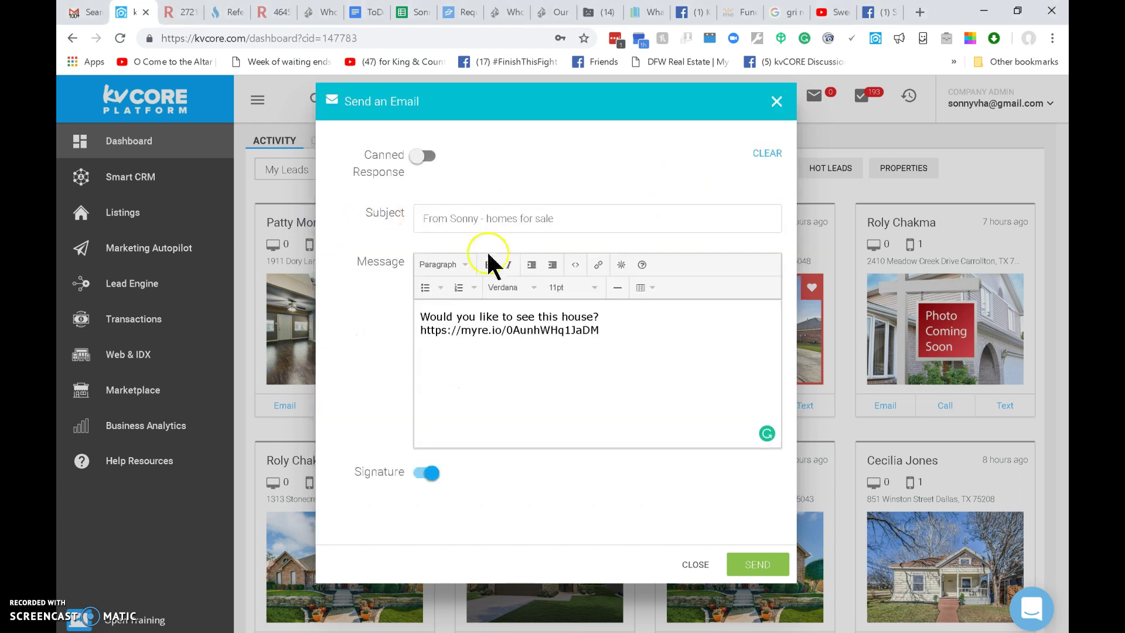
Copy the full thank-you script and contact details from Notepad and paste them after the listing link in the third lead's email.
left_click(627, 328)
key("alt+Tab")
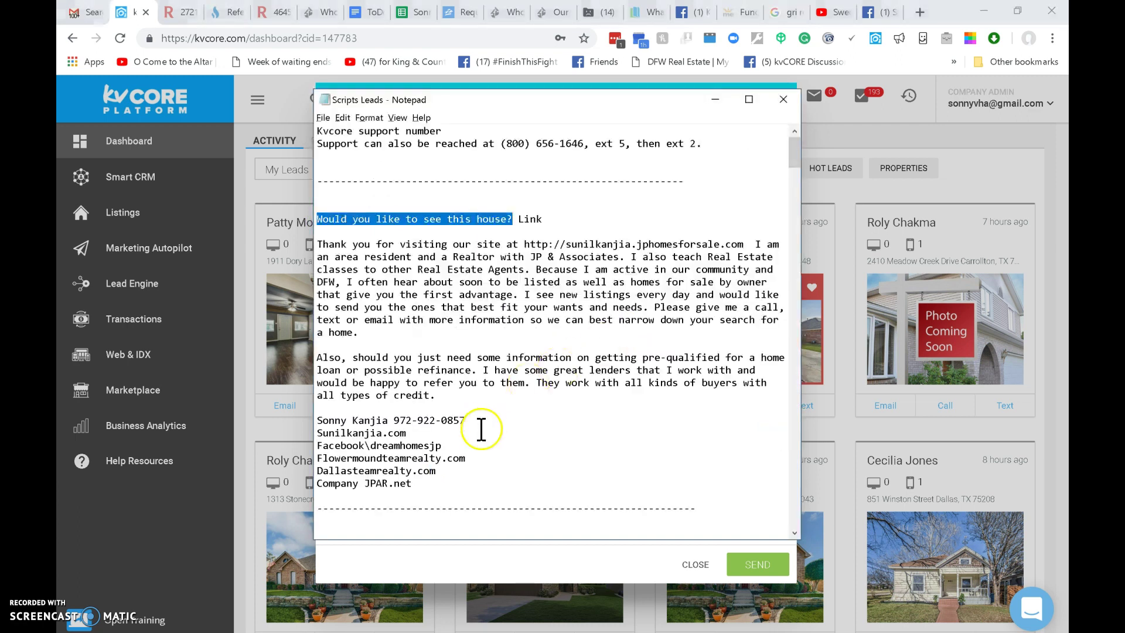
left_click_drag(422, 484, 314, 245)
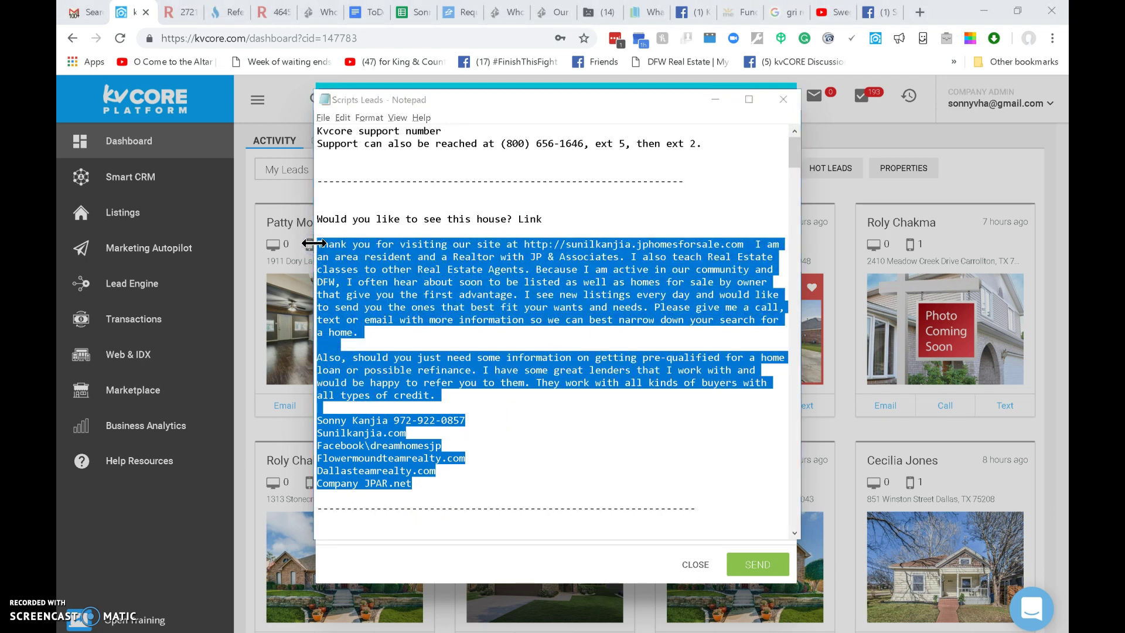
key("alt+Tab")
key("ctrl+v")
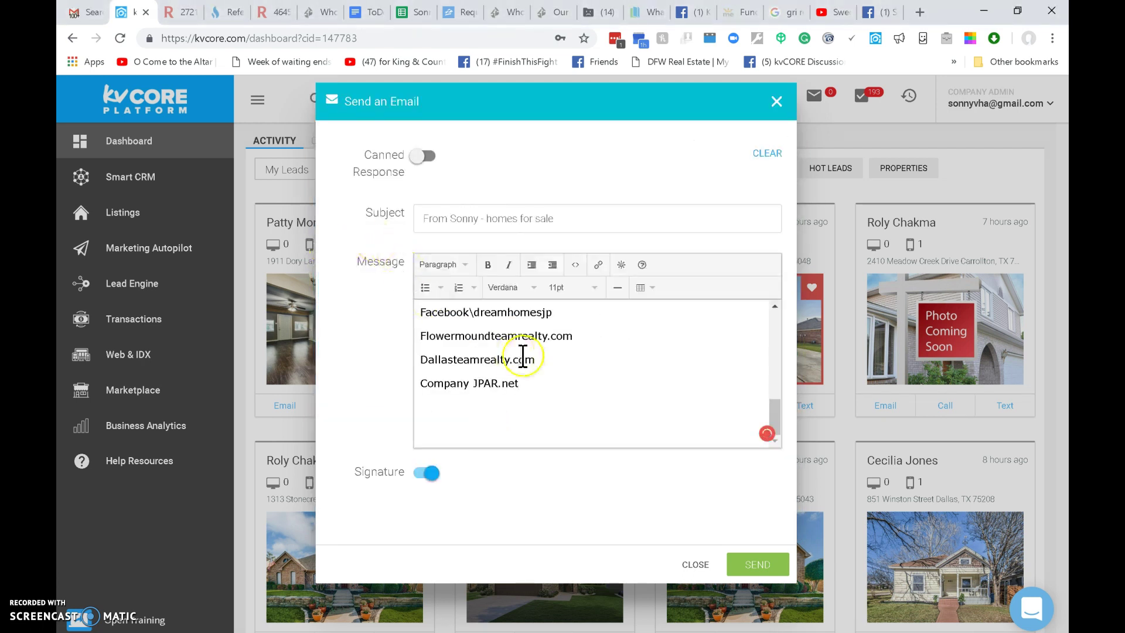
Turn off the automatic signature, check the start of the message, and send the email to the third lead.
left_click(413, 515)
left_click(438, 484)
scroll(609, 392, "up", 10)
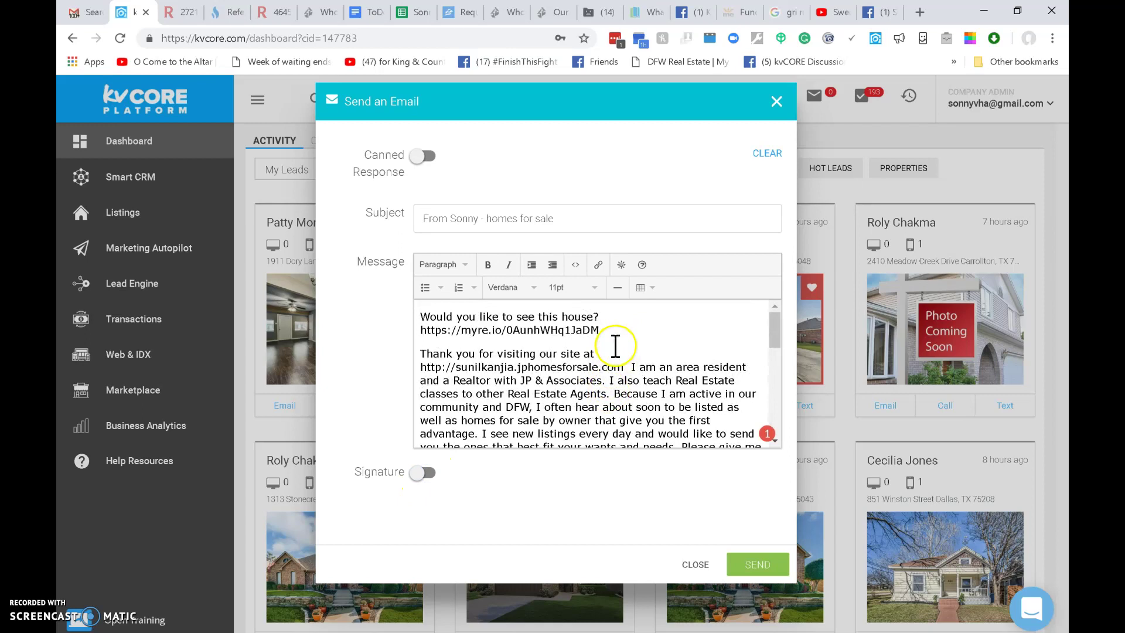
left_click(755, 564)
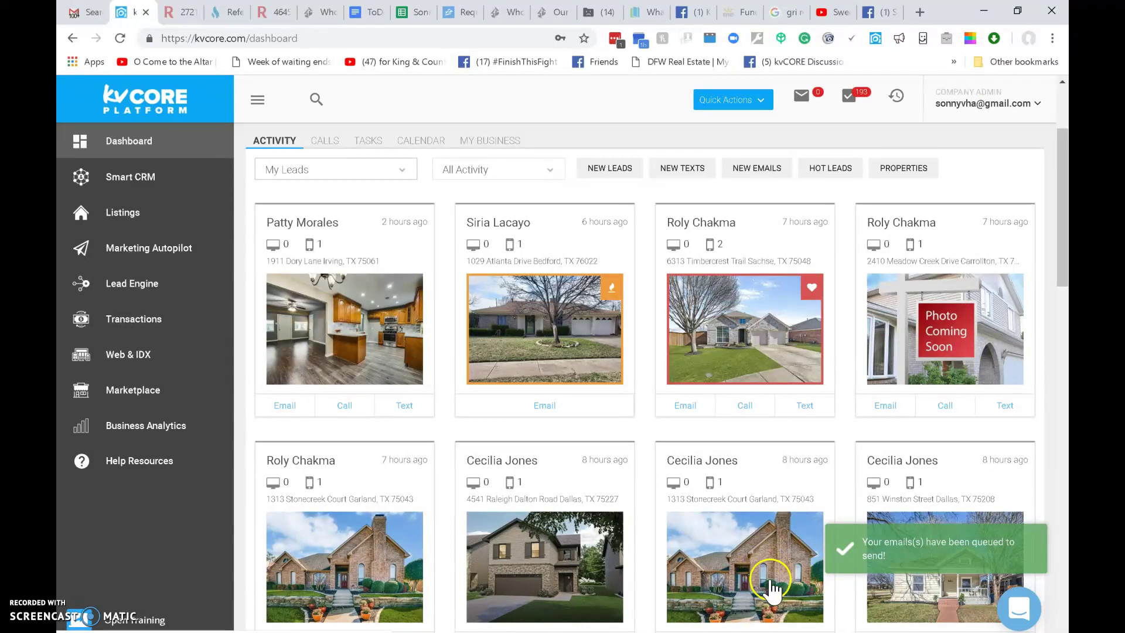
Open the call options for the lead with the red heart marker, review the contact and number choice, and close them without calling.
left_click(708, 314)
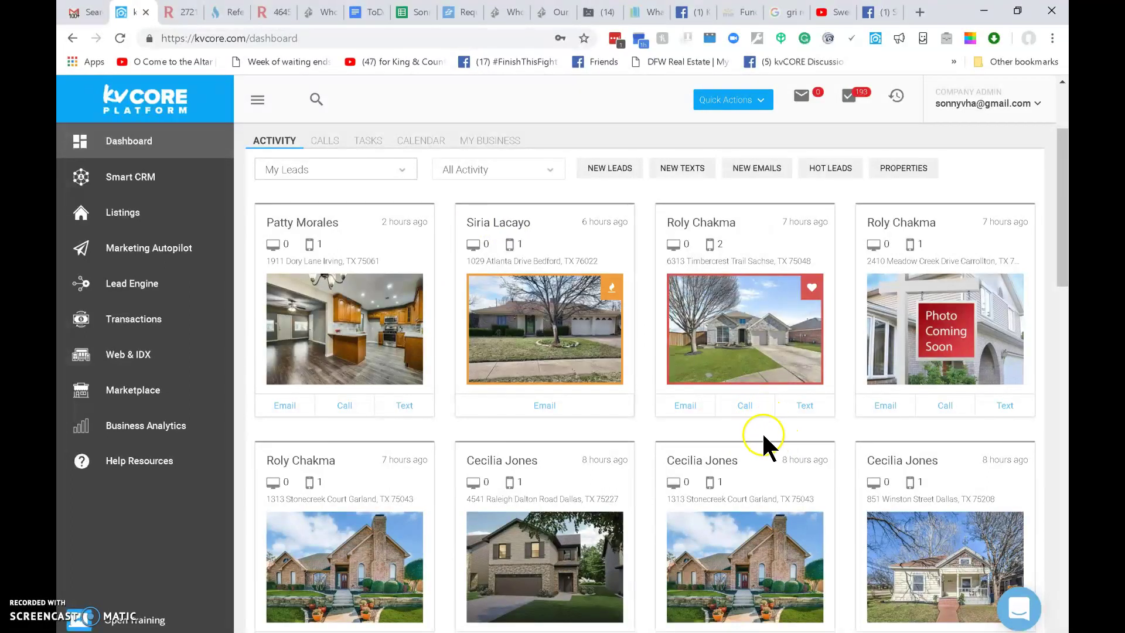
left_click(744, 404)
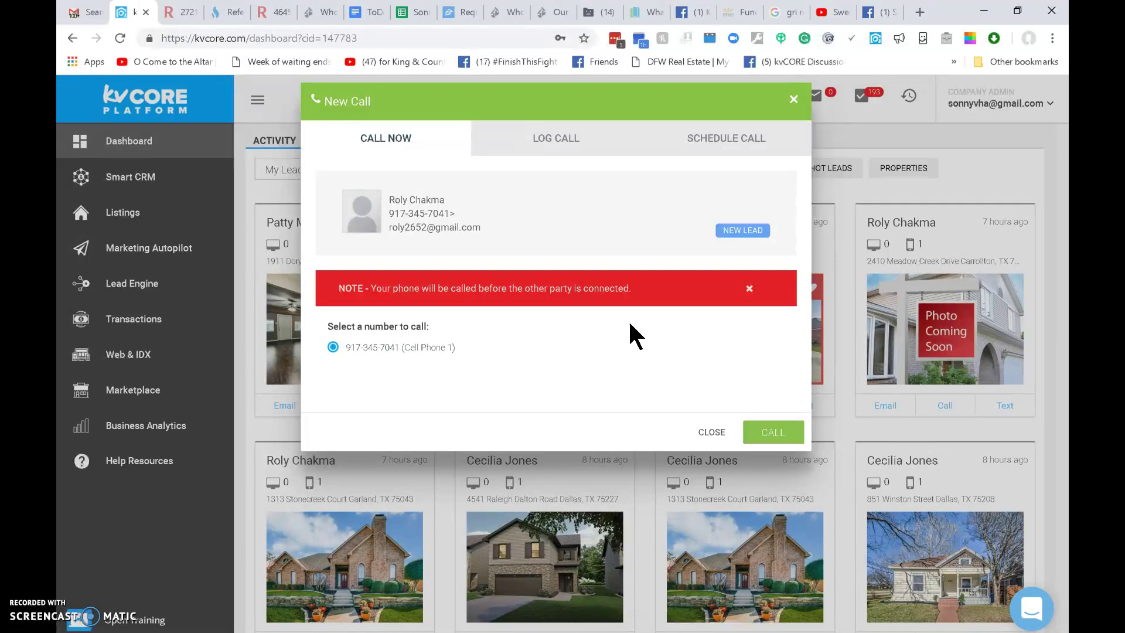
left_click(776, 444)
double_click(401, 200)
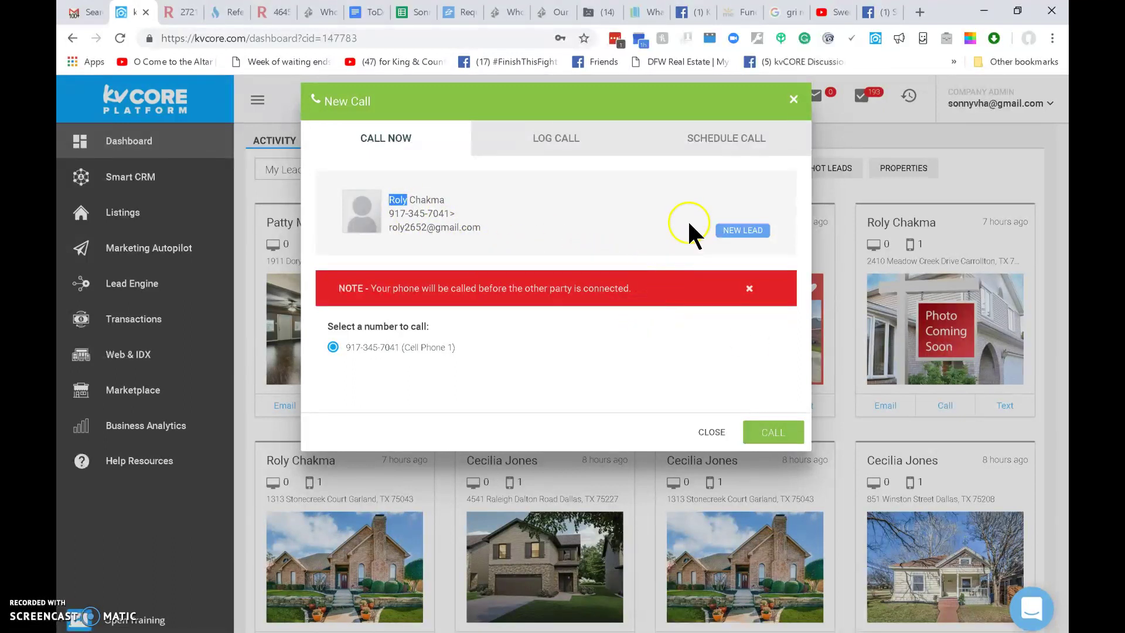
left_click(794, 98)
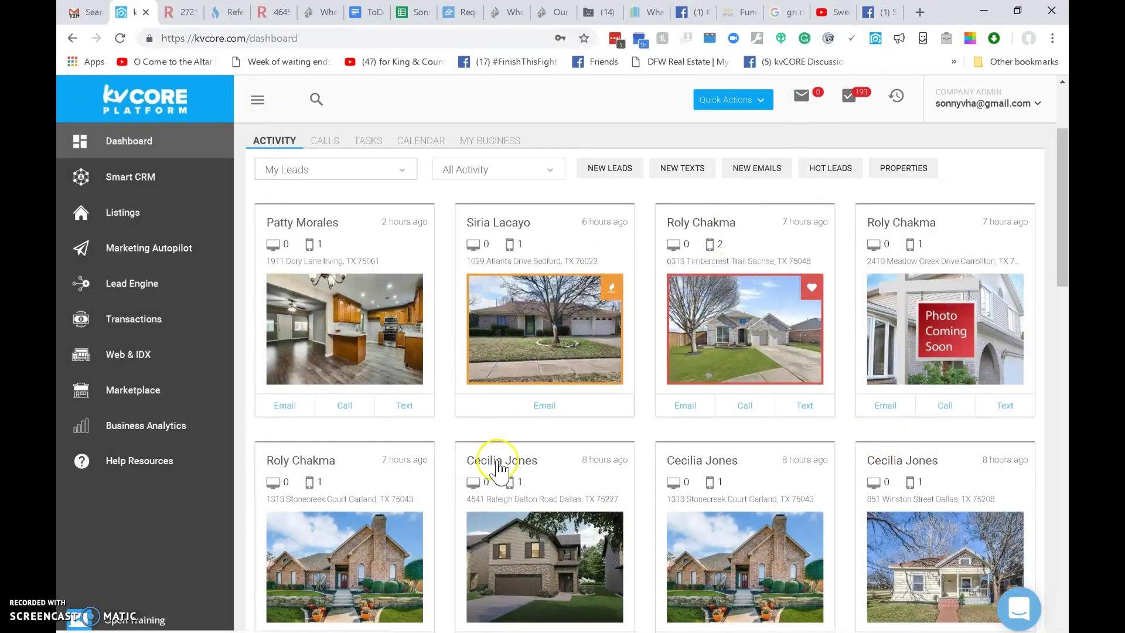
Look through the older lead cards further down the activity feed.
scroll(697, 363, "down", 5)
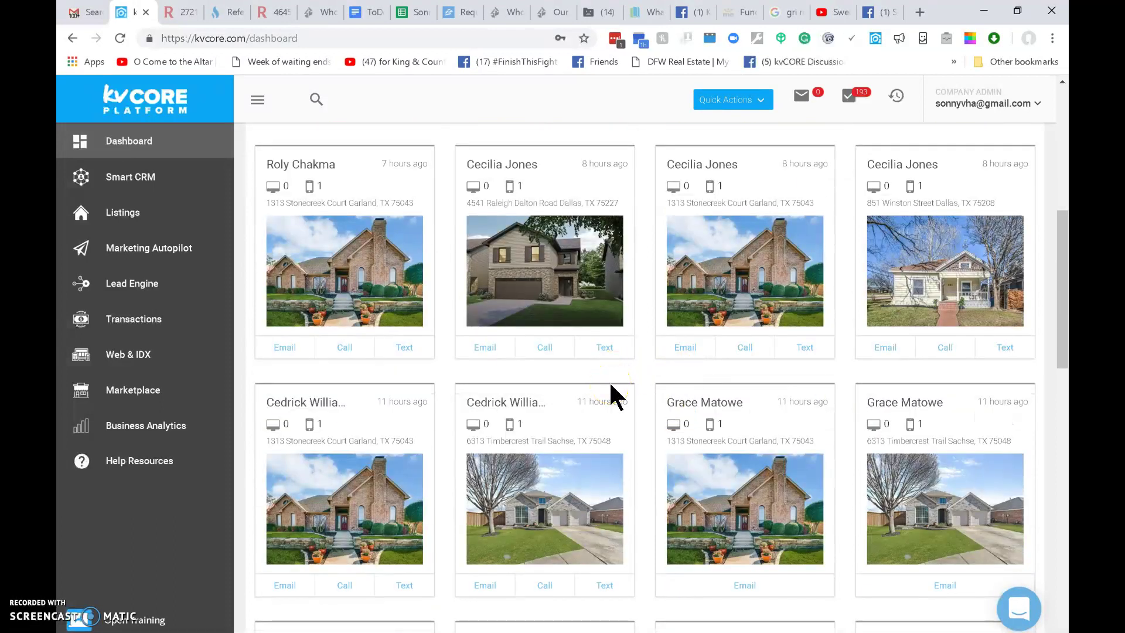
scroll(611, 385, "down", 3)
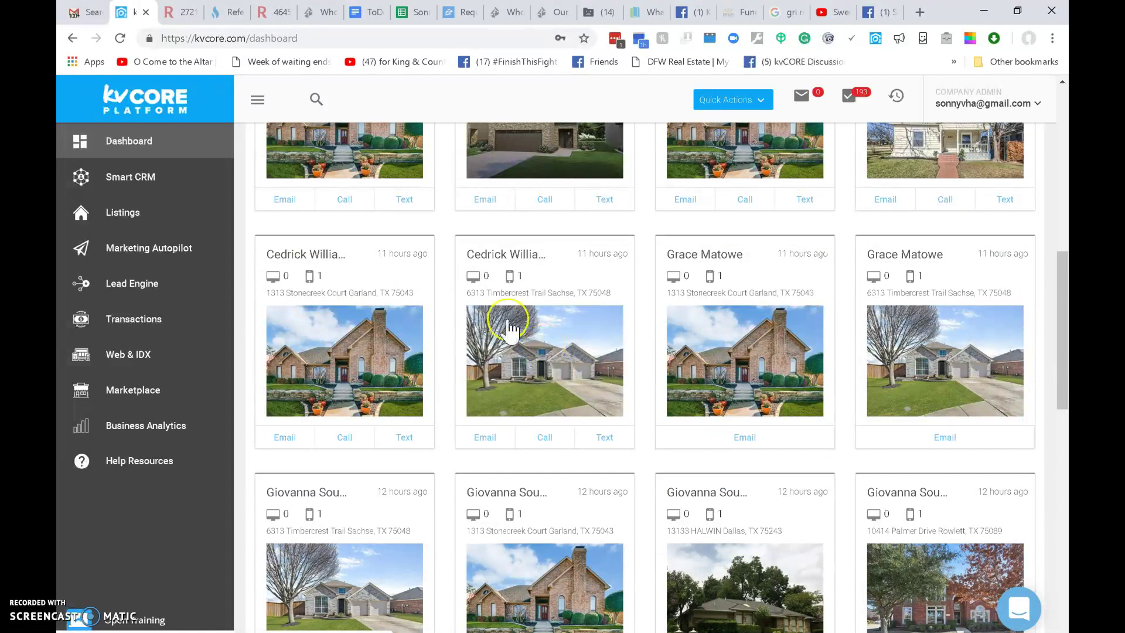
scroll(733, 279, "up", 1)
left_click(731, 272)
scroll(730, 271, "up", 2)
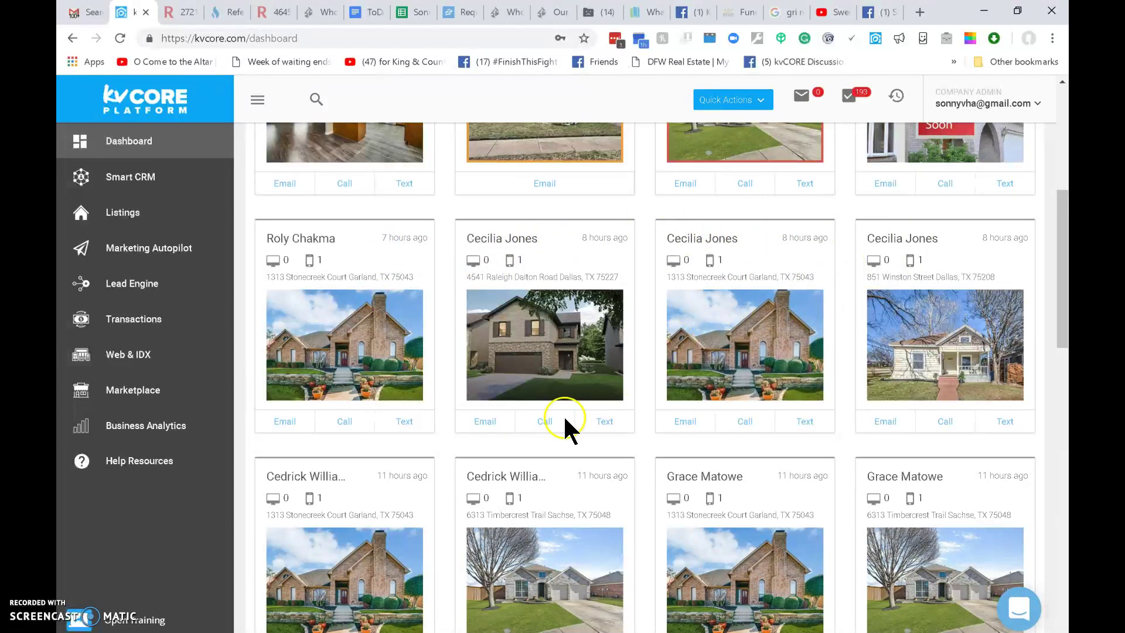
Review the remaining lead cards to the end of the activity feed, including those with orange flame markers, and return to the dashboard summary.
scroll(543, 419, "down", 2)
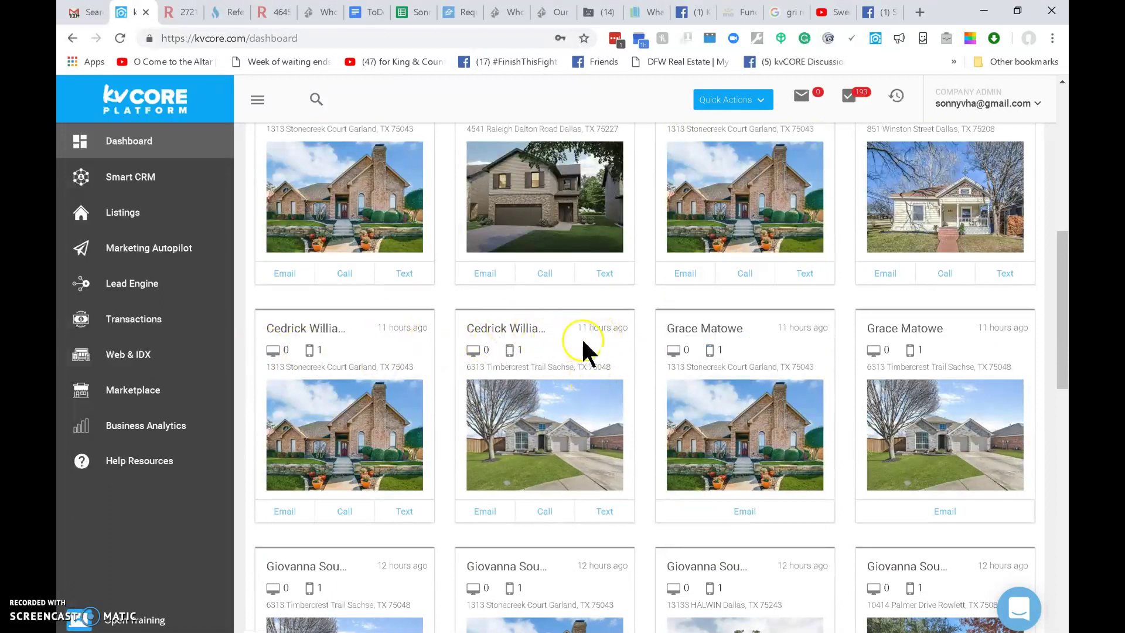
scroll(680, 375, "down", 2)
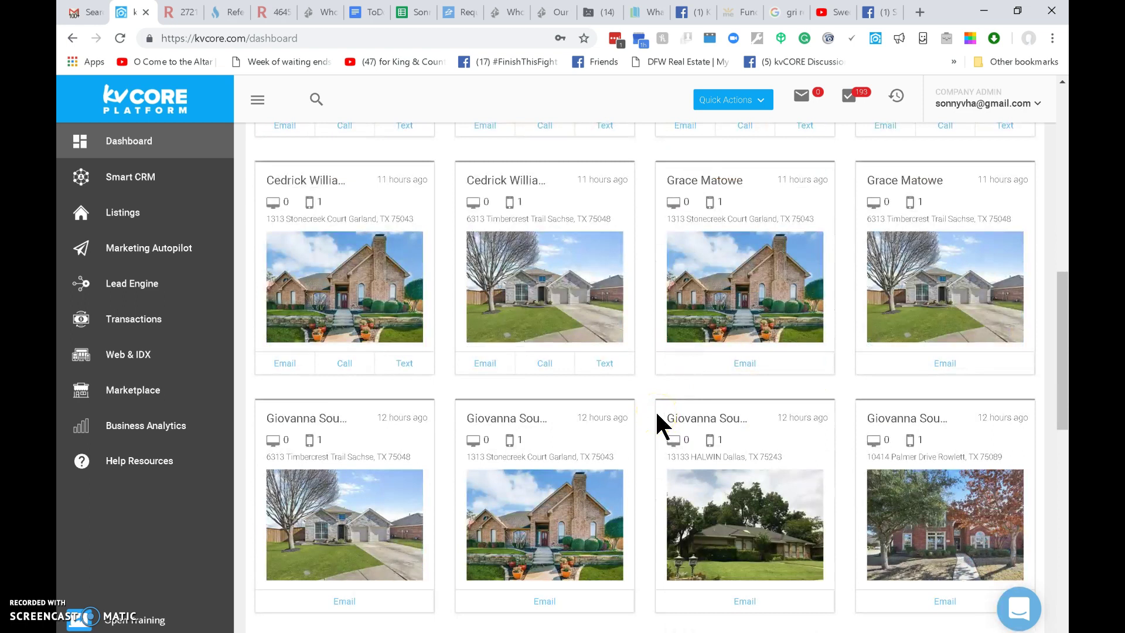
scroll(656, 413, "down", 3)
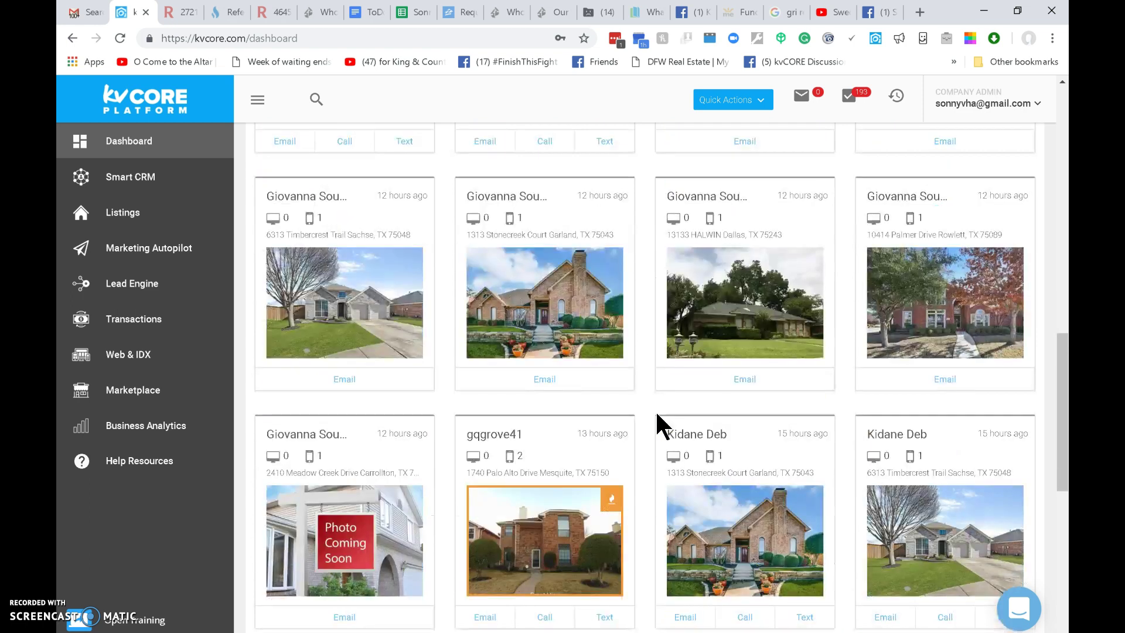
scroll(656, 413, "down", 1)
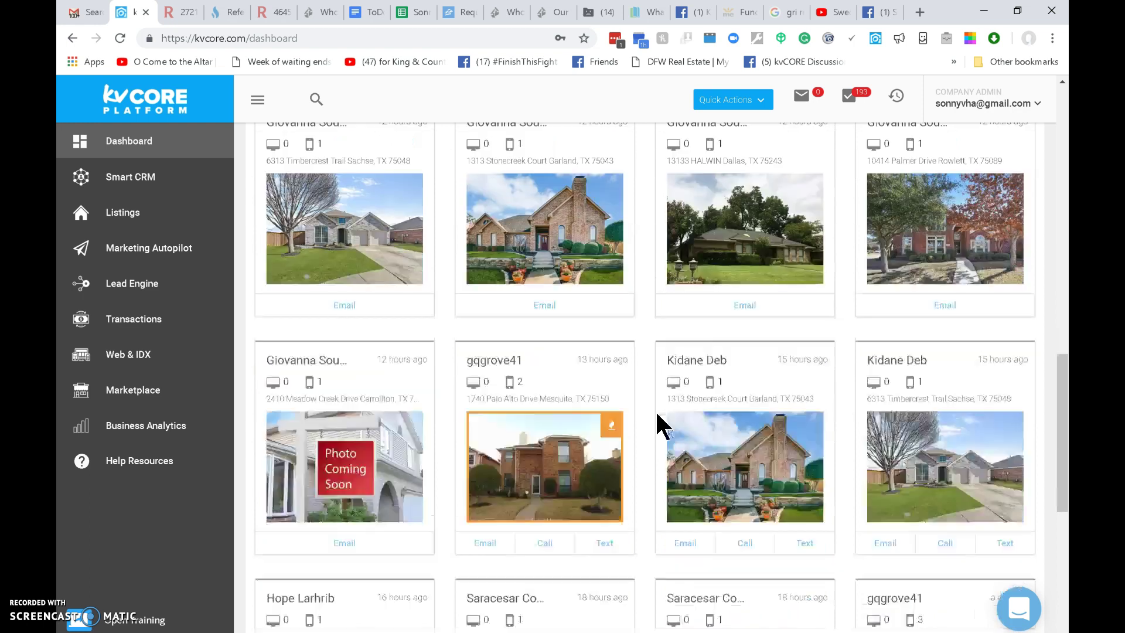
left_click(583, 460)
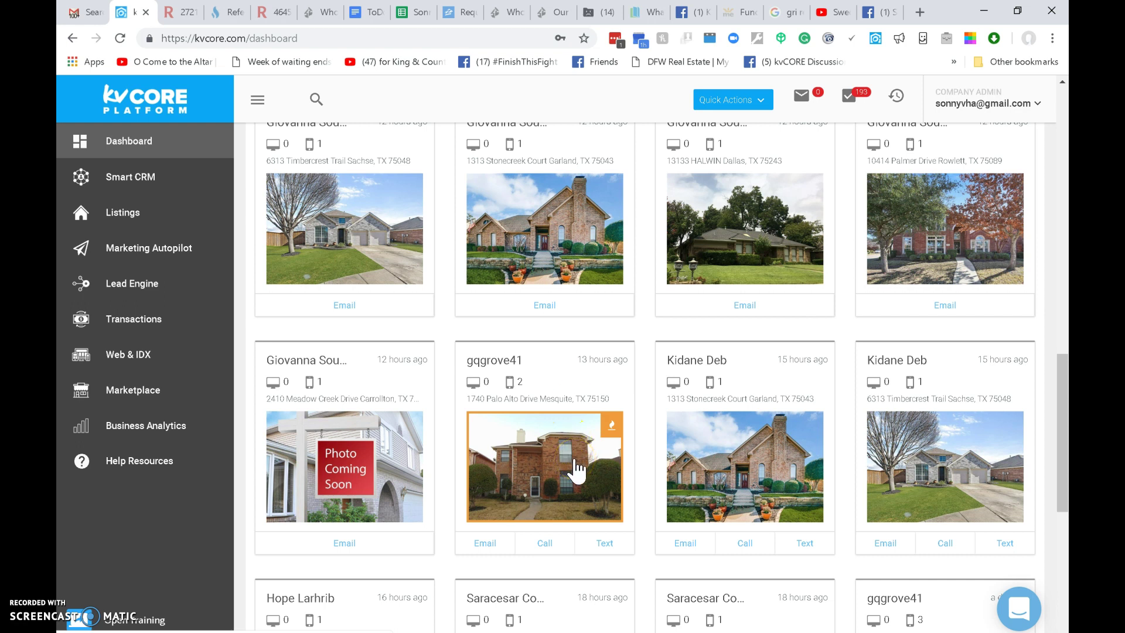
scroll(660, 418, "down", 2)
scroll(660, 419, "down", 3)
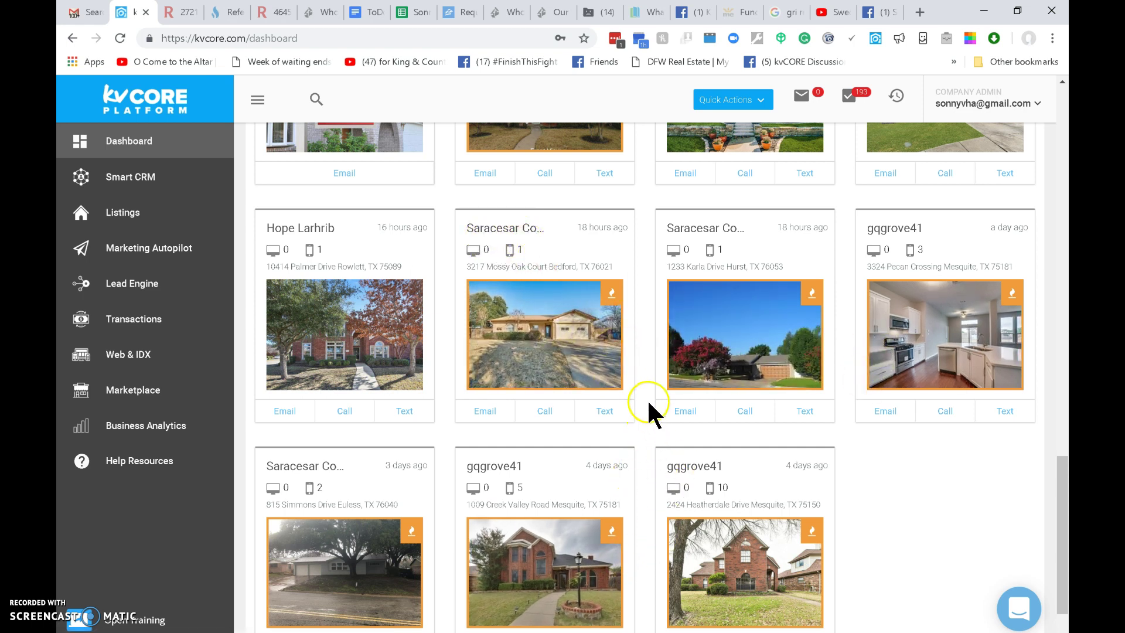
scroll(647, 398, "down", 1)
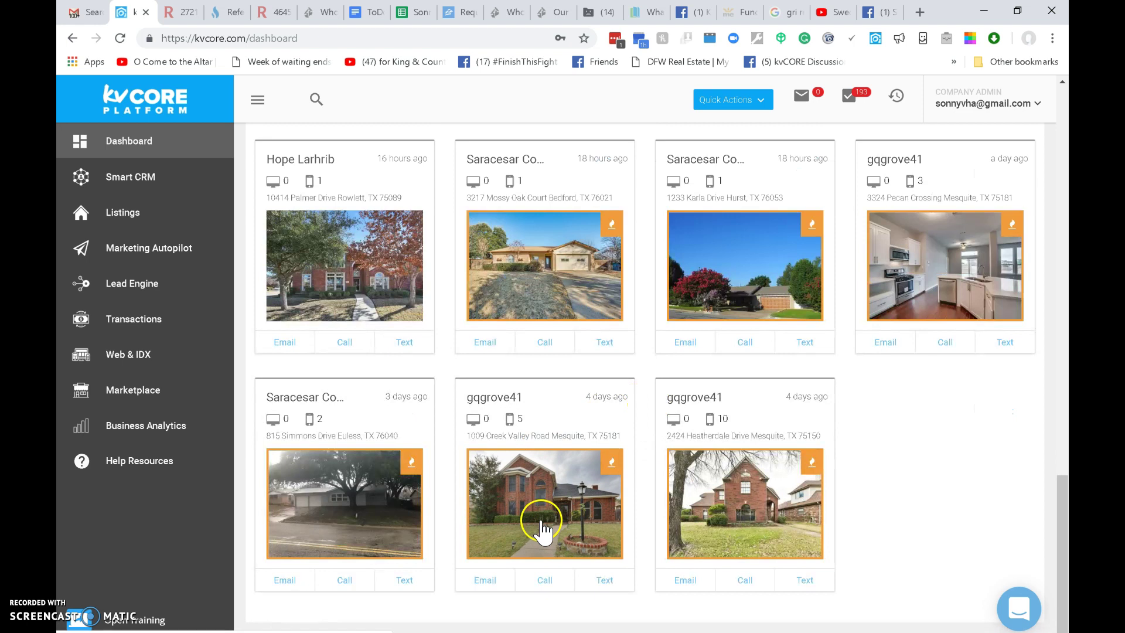
scroll(618, 489, "up", 5)
scroll(618, 490, "up", 3)
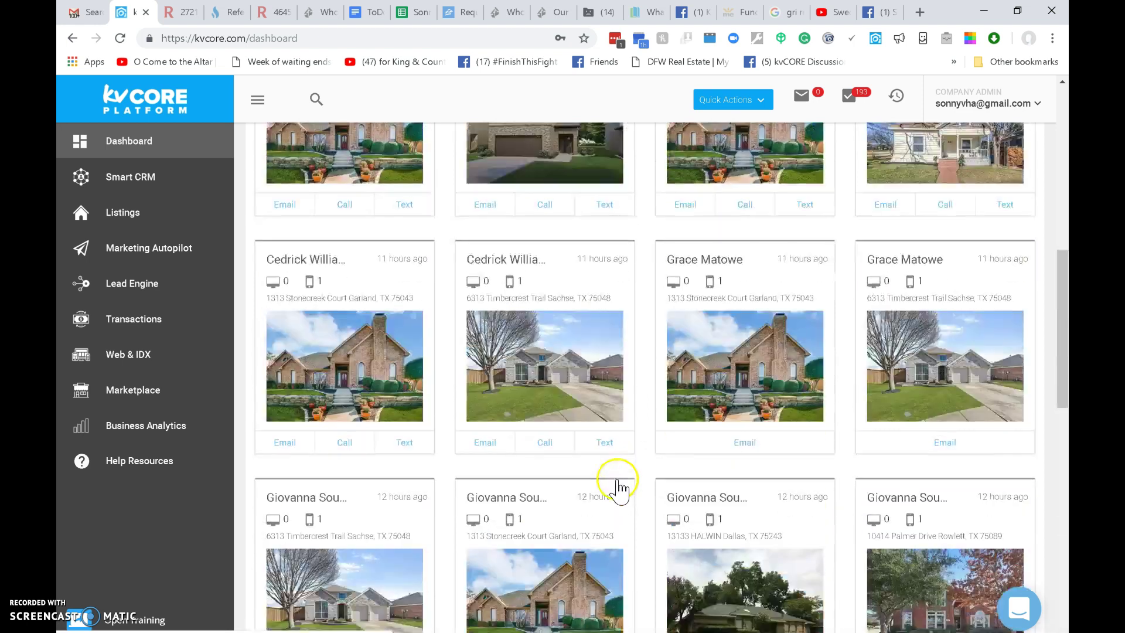
scroll(616, 486, "up", 5)
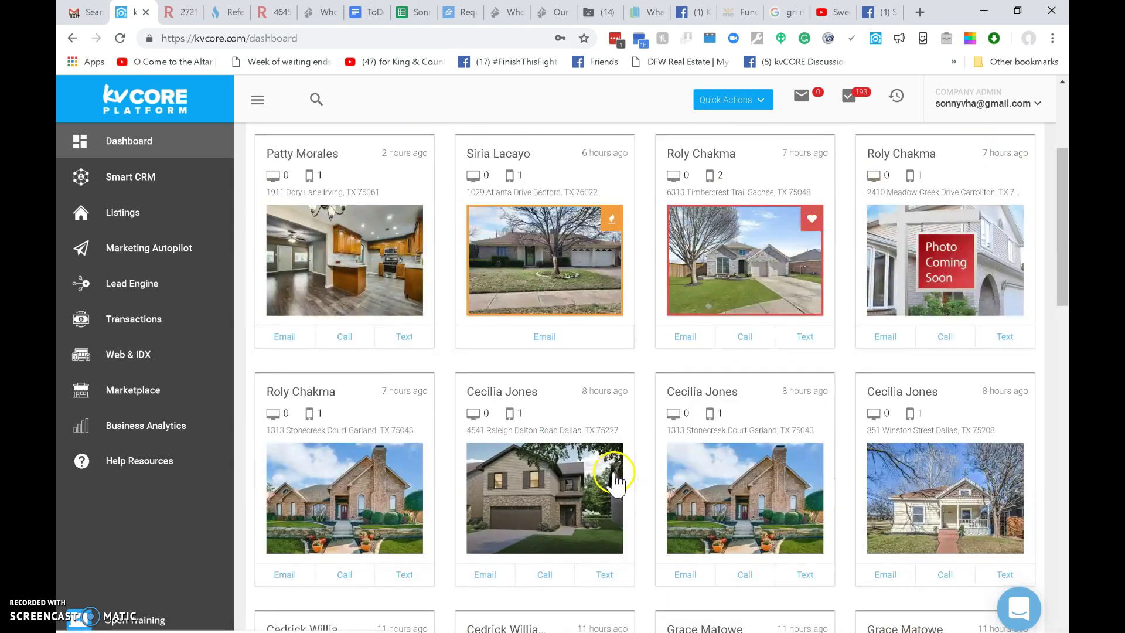
scroll(582, 351, "up", 3)
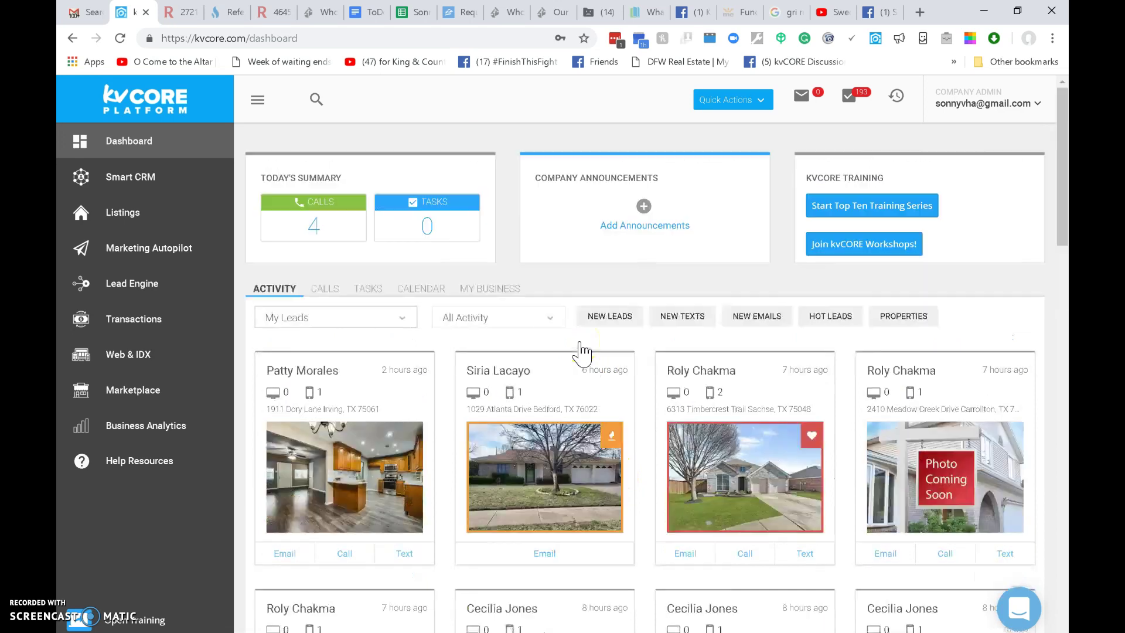